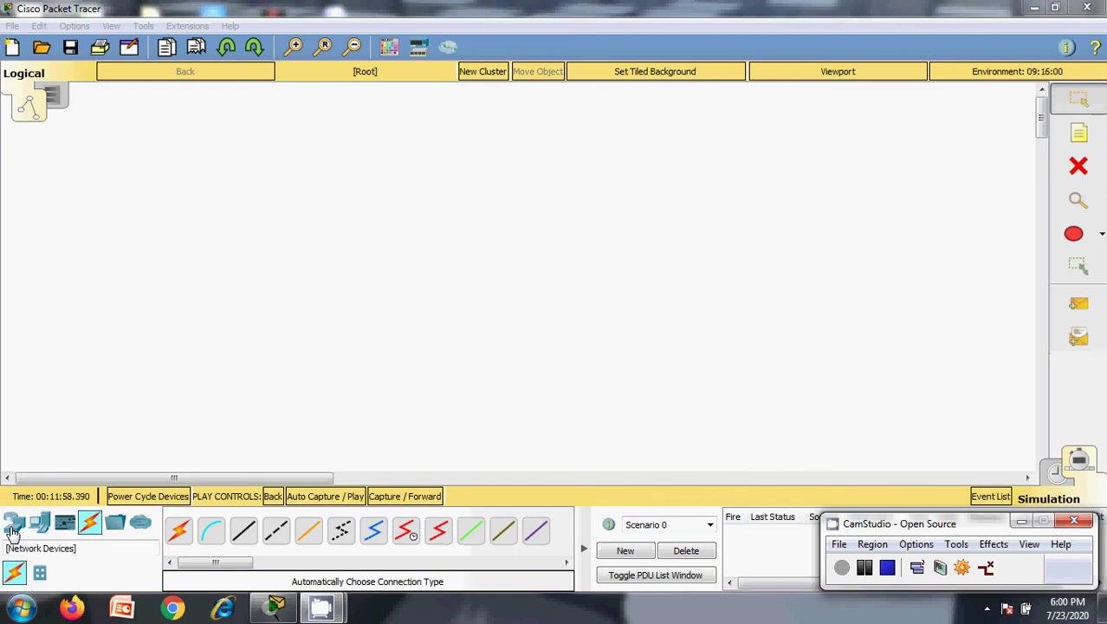
Step: Place five generic PCs in a horizontal row across the upper part of the empty workspace
click(39, 524)
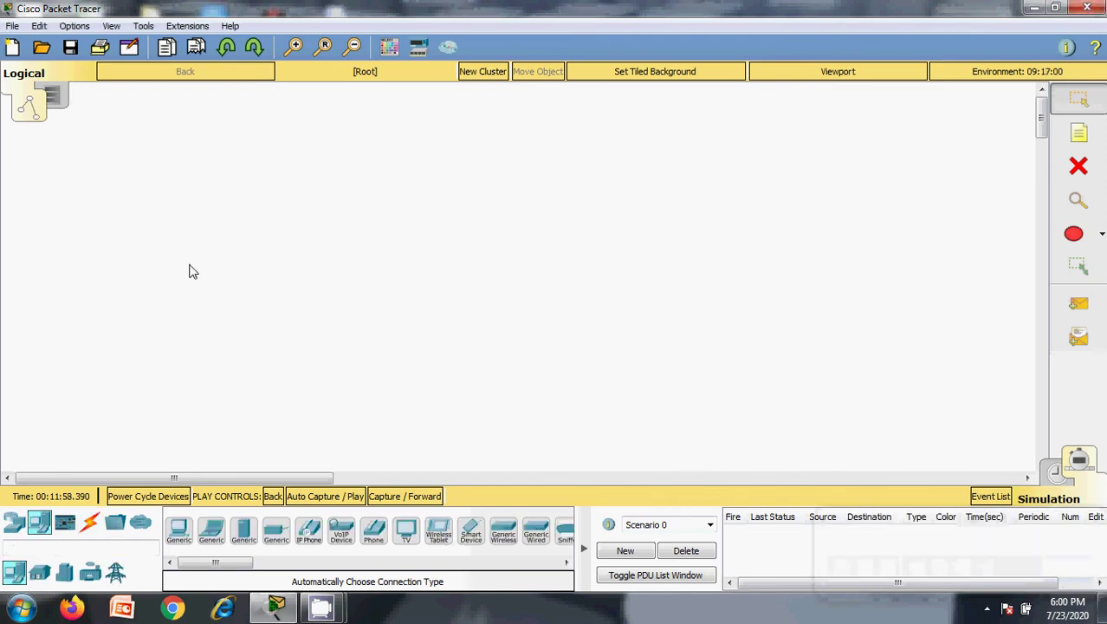
click(179, 536)
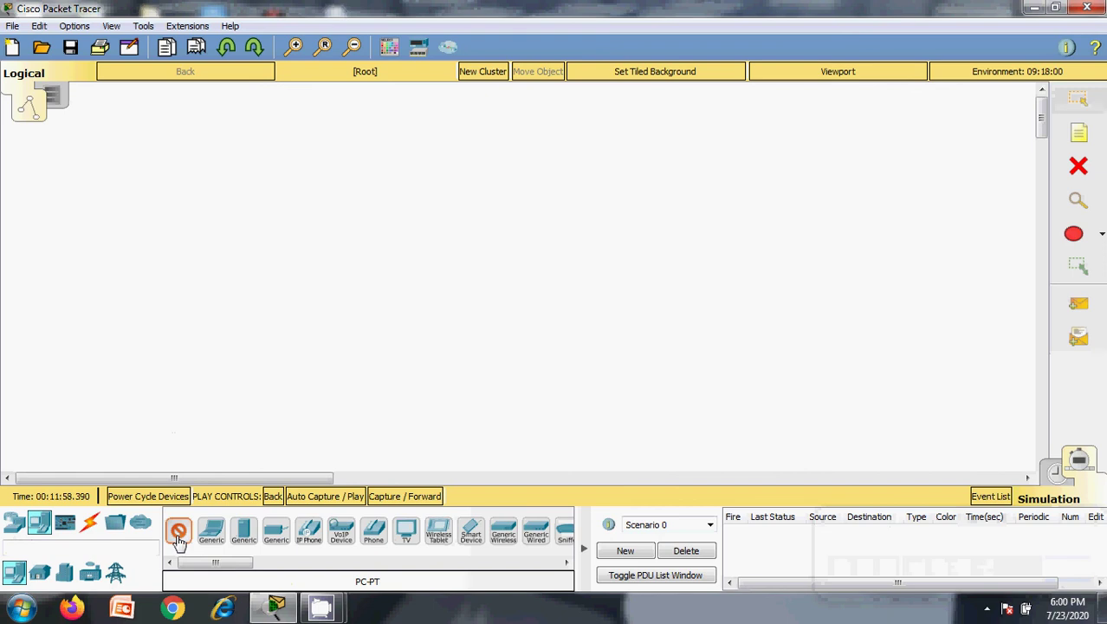
click(147, 226)
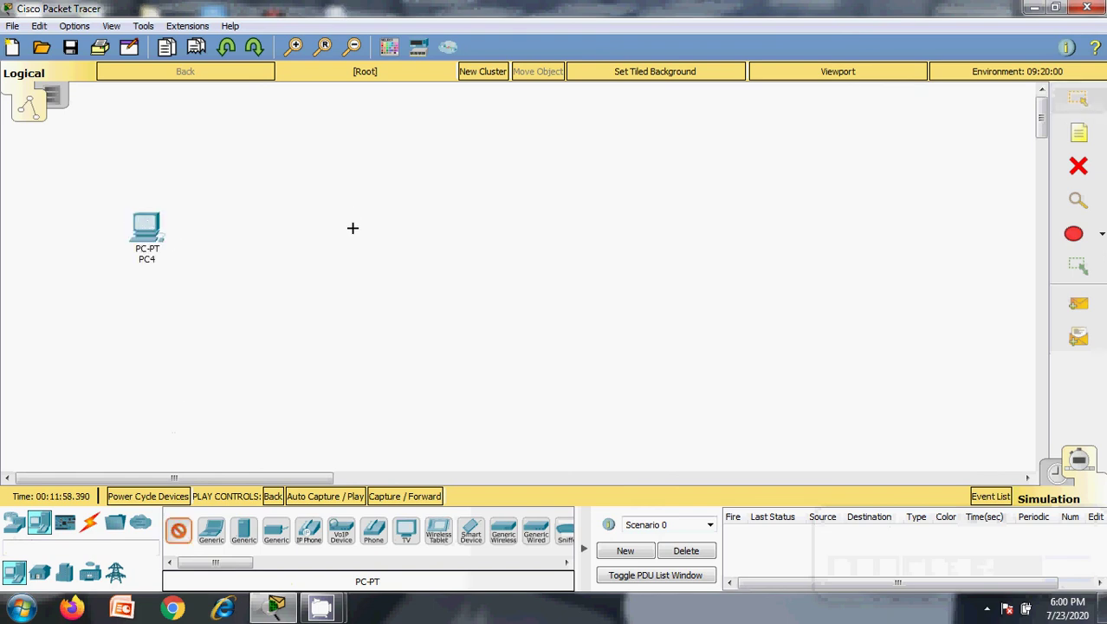
click(331, 222)
click(179, 530)
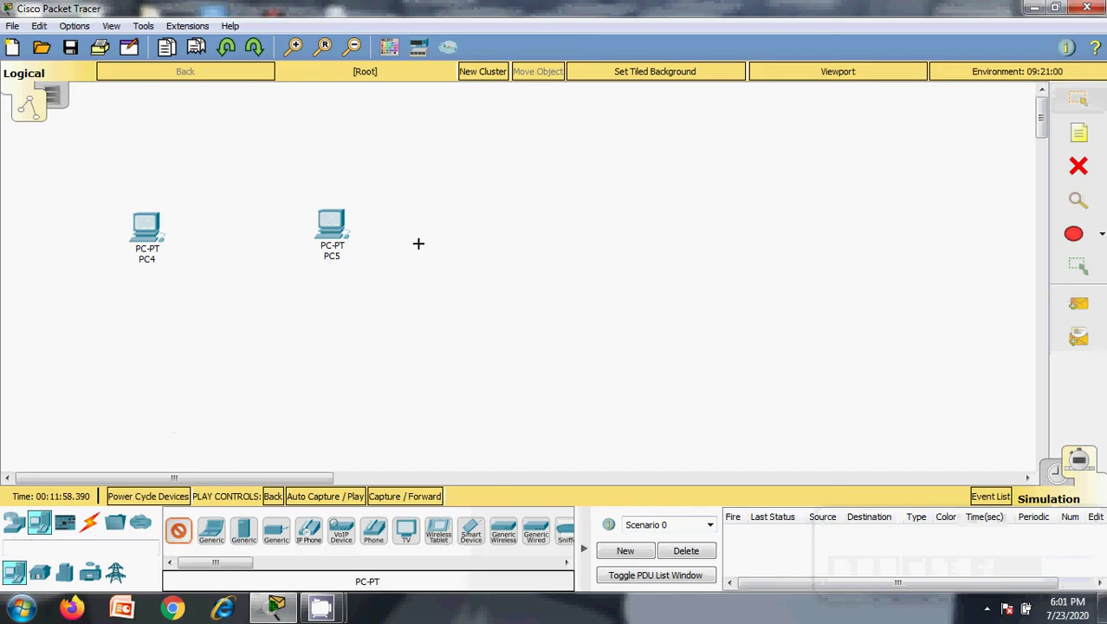
click(491, 221)
click(178, 531)
click(676, 227)
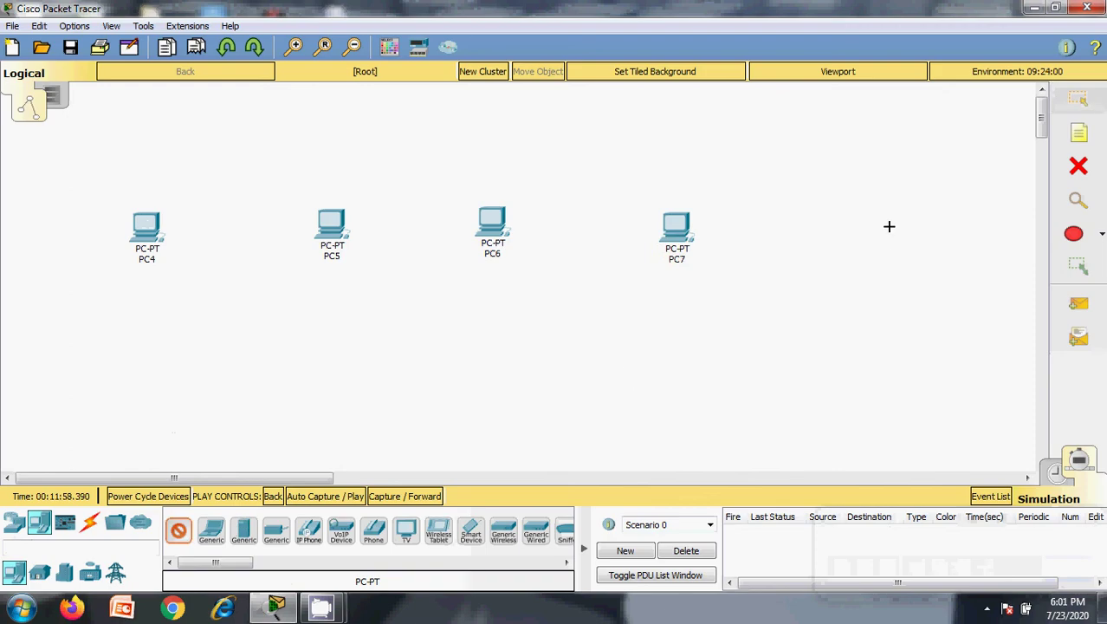
click(870, 236)
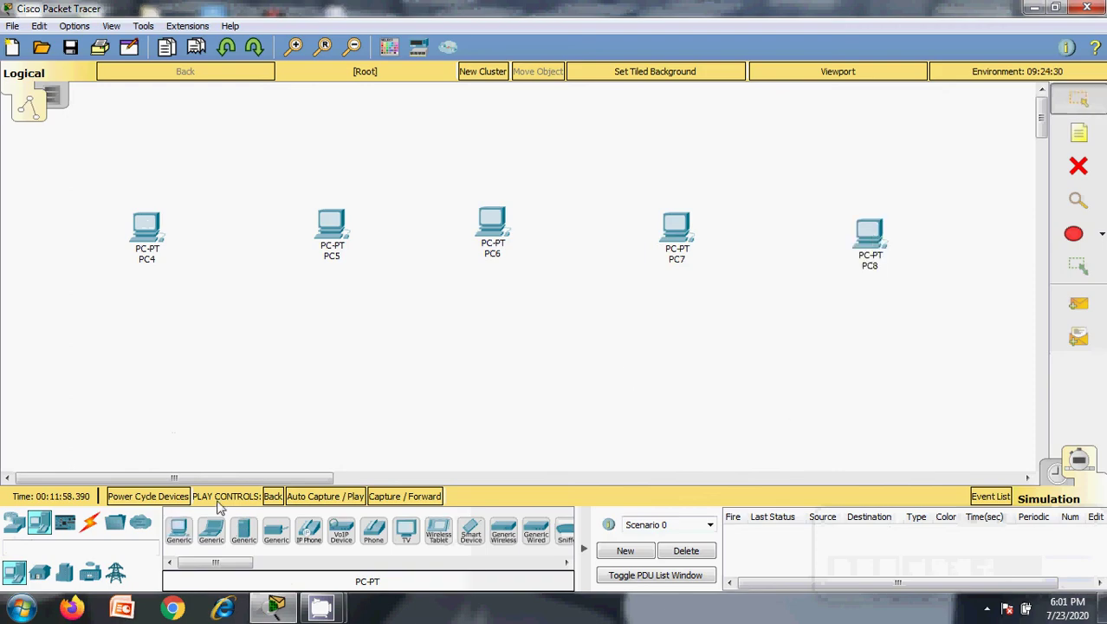
Step: Place five 2960-24TT switches in a row, one below each PC
click(13, 523)
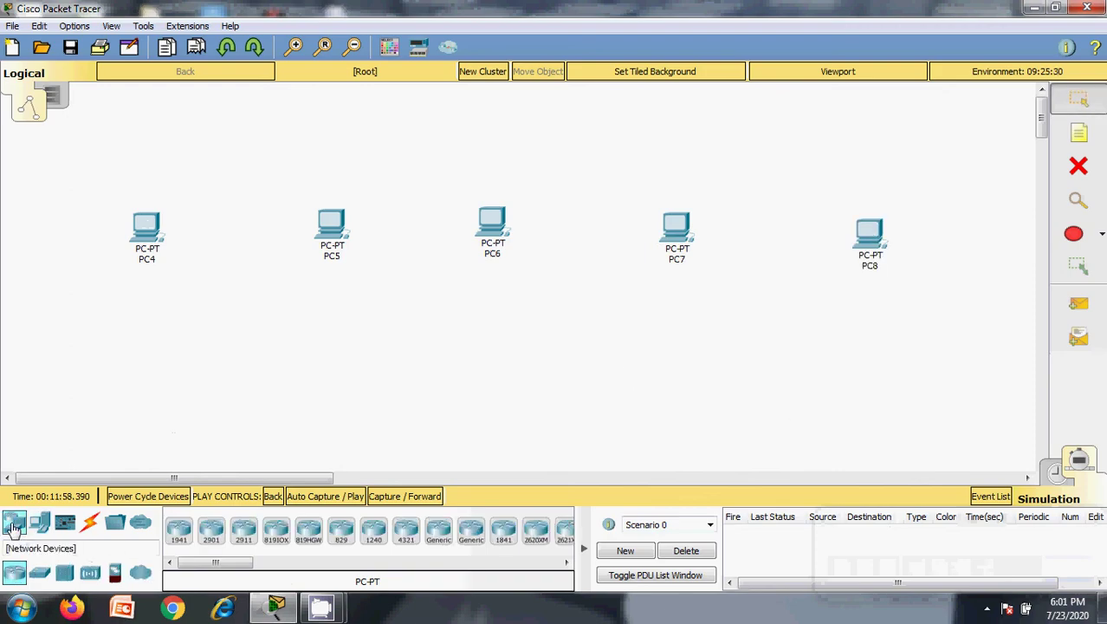
click(179, 529)
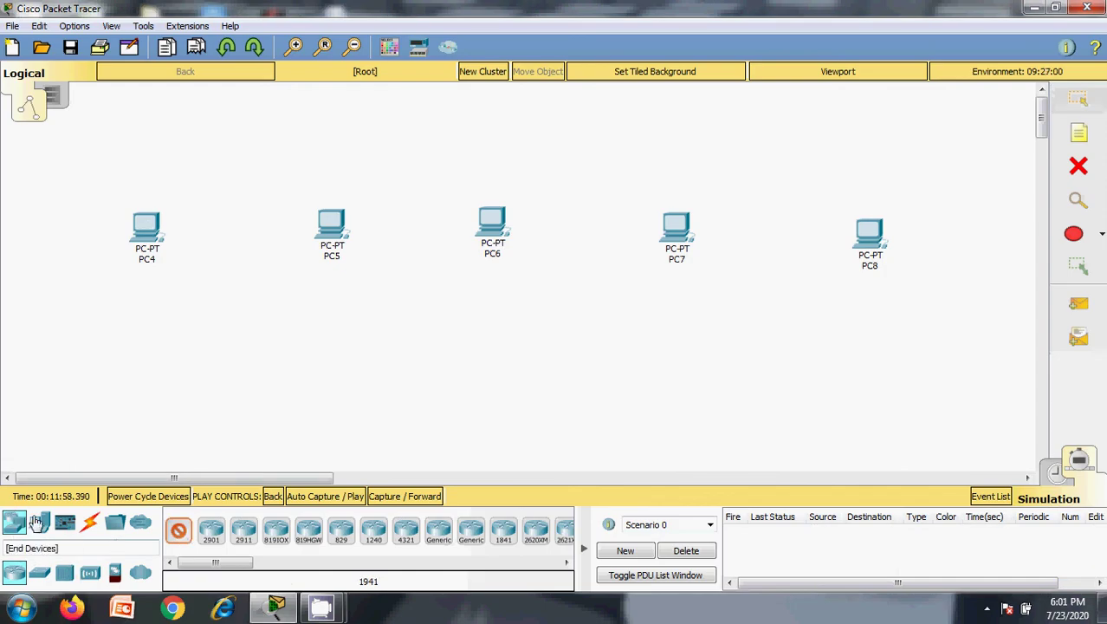
click(39, 572)
click(179, 529)
click(143, 353)
click(179, 528)
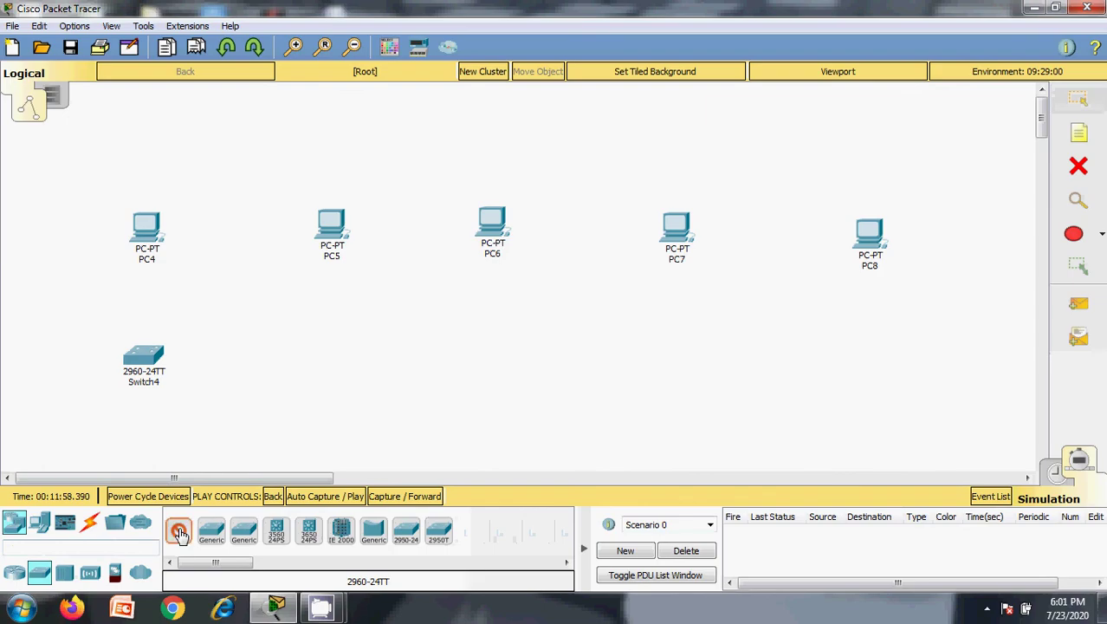
click(321, 361)
click(179, 528)
click(487, 358)
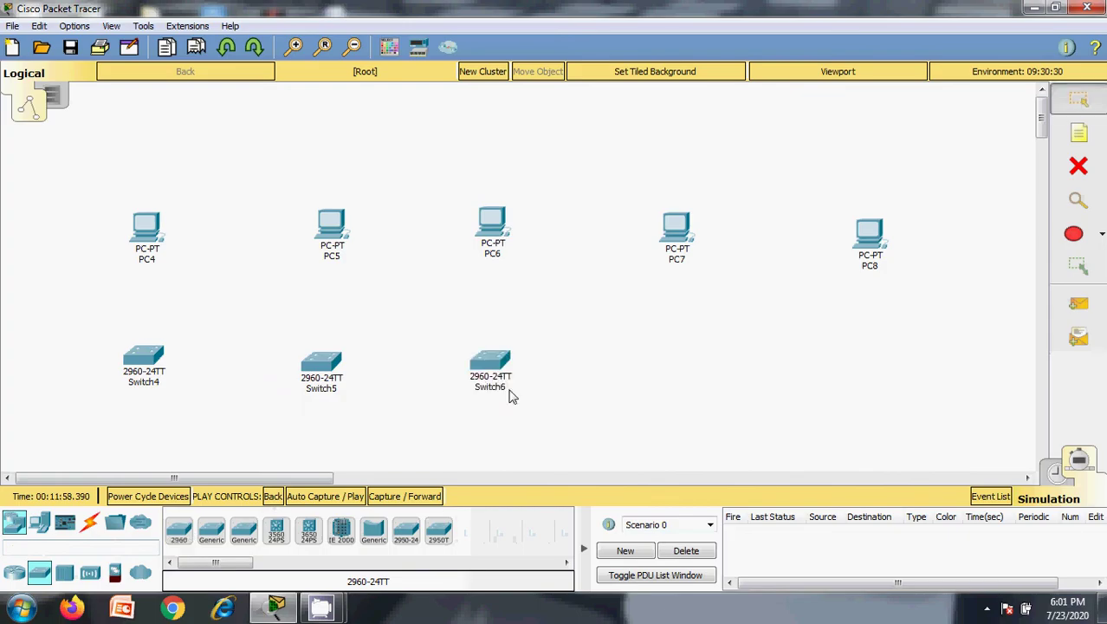
click(178, 528)
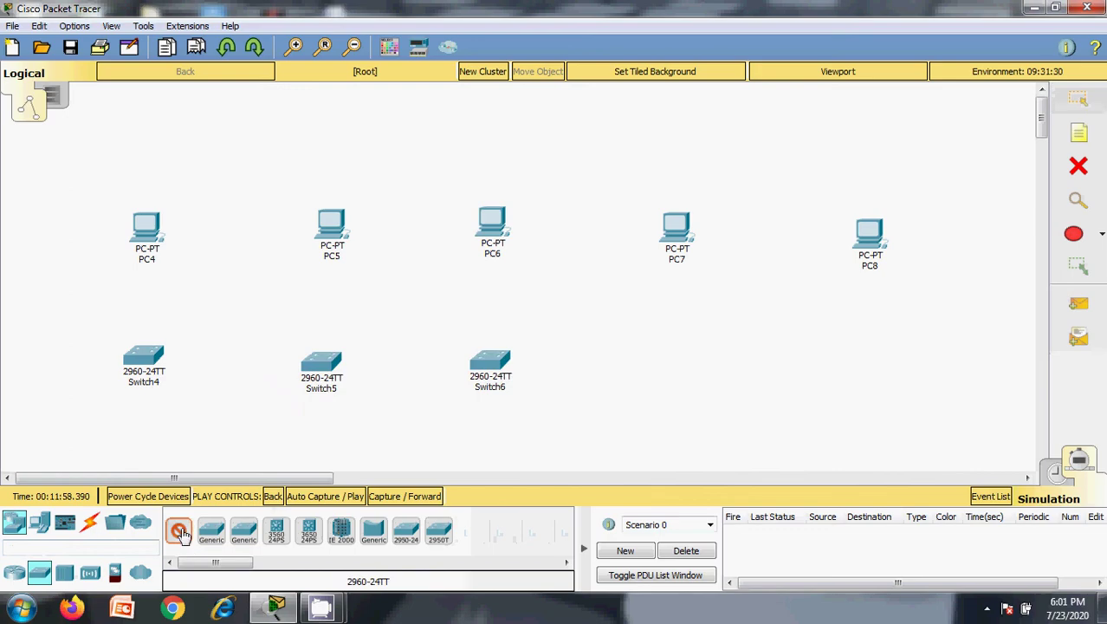
click(678, 355)
click(192, 532)
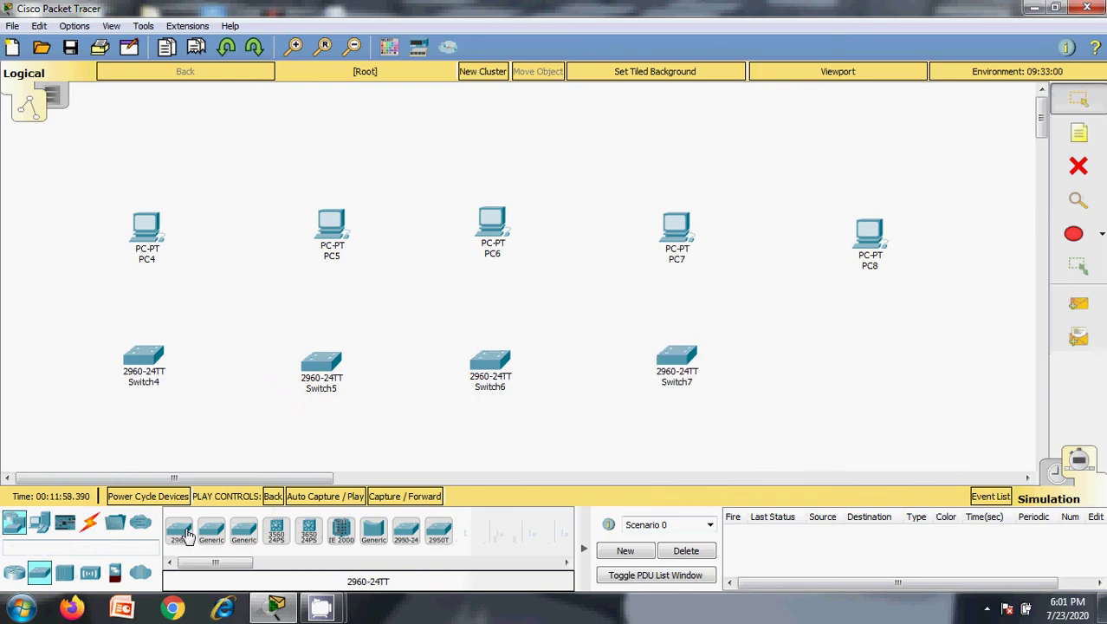
click(870, 347)
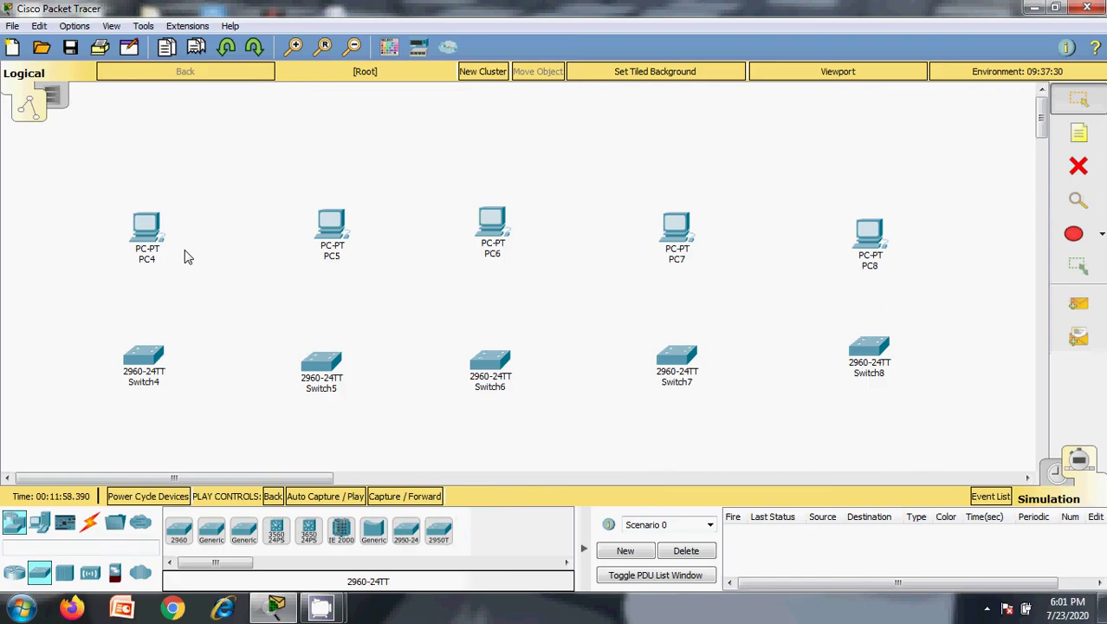
Step: Connect Switch4's FastEthernet0/1 to PC4's FastEthernet0 with a copper straight-through cable
click(91, 528)
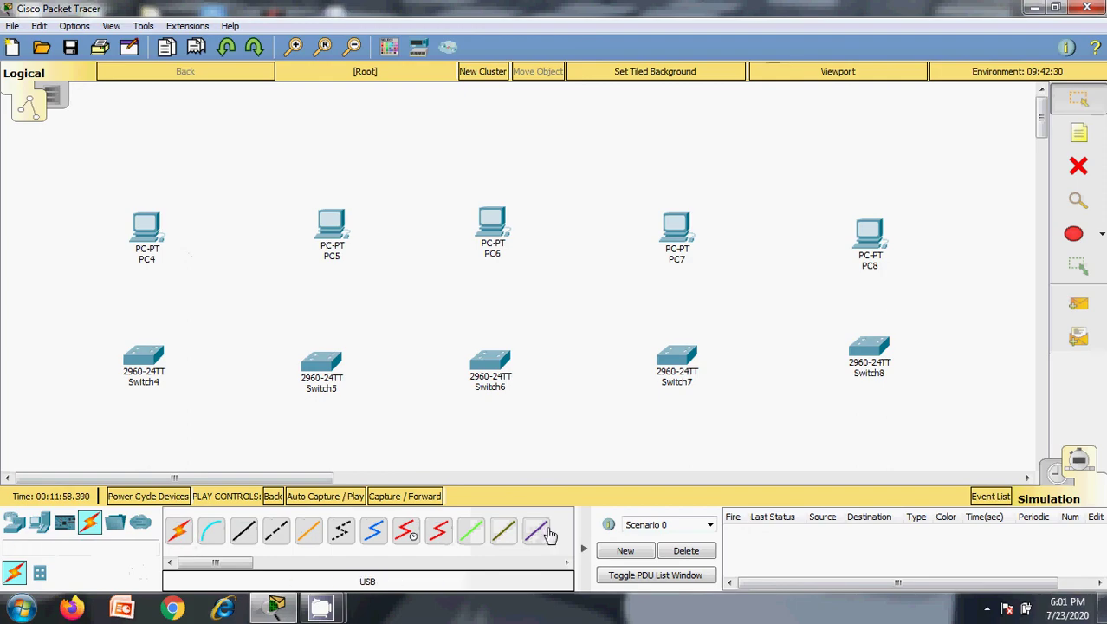
click(245, 532)
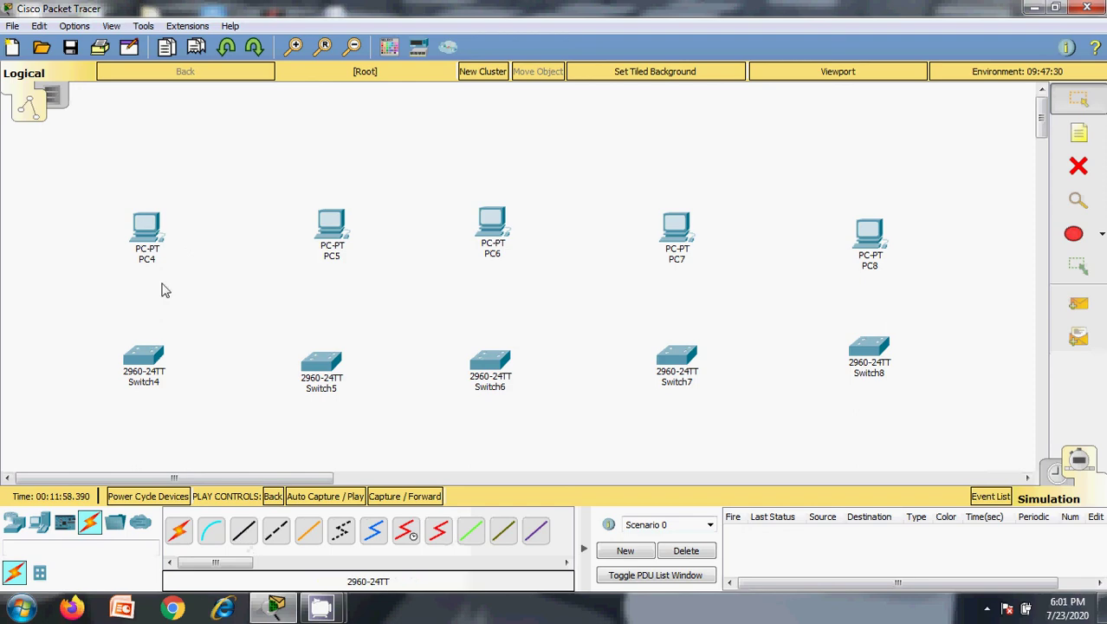
click(245, 532)
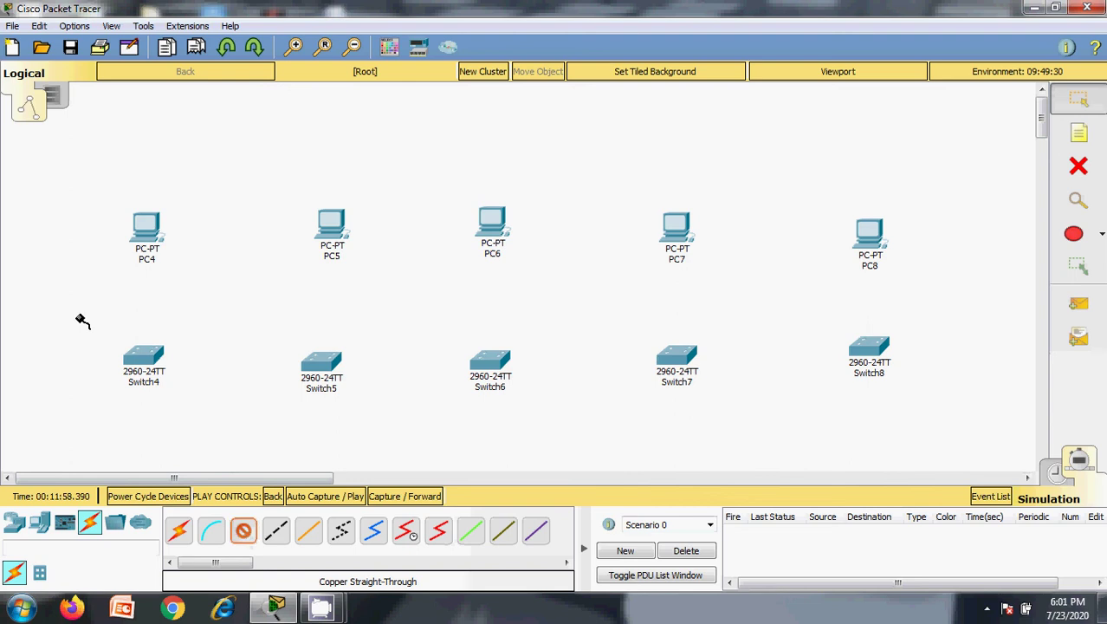
click(137, 355)
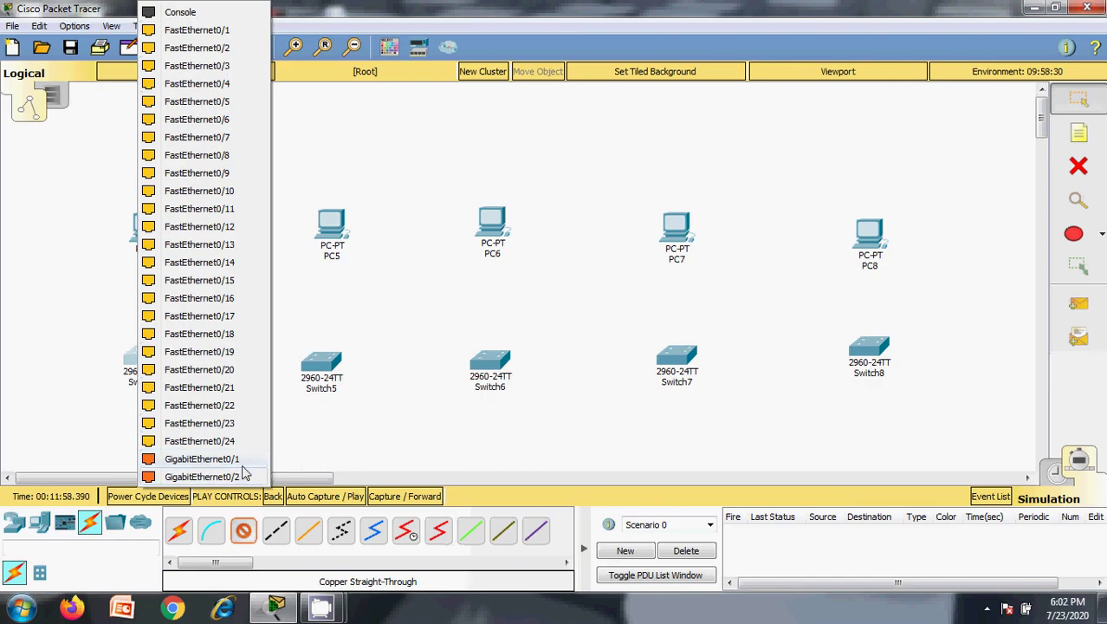
click(228, 31)
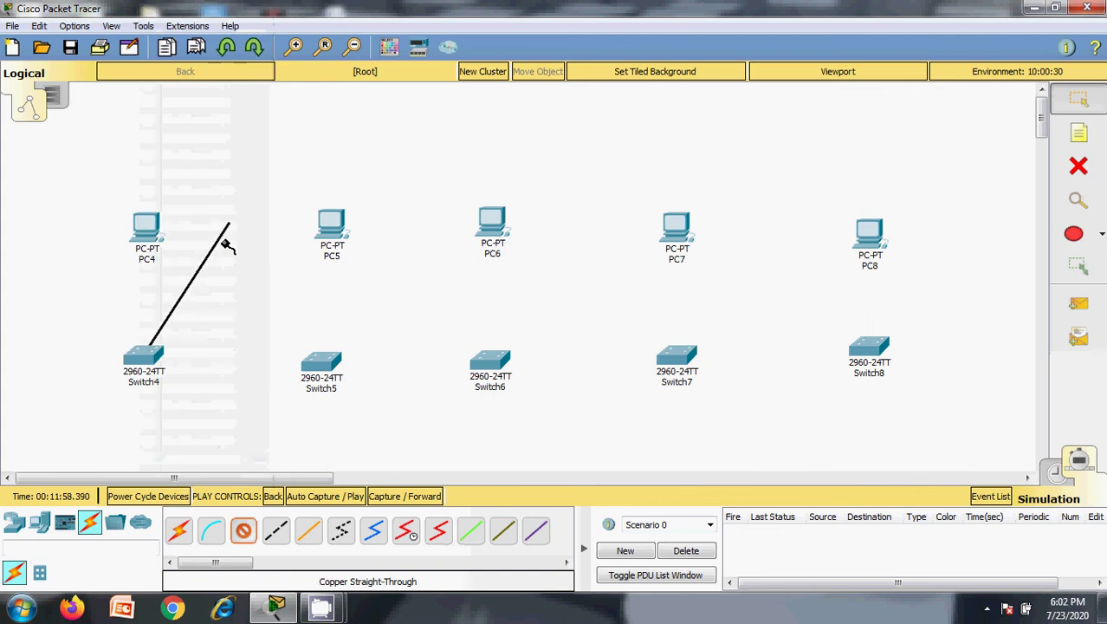
click(149, 232)
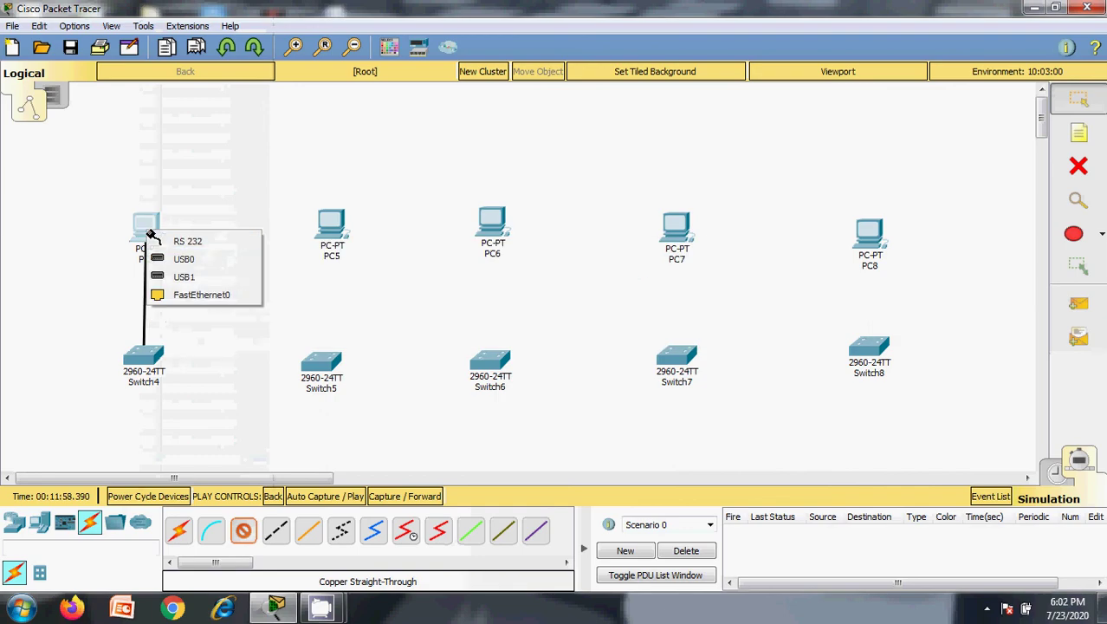
click(185, 295)
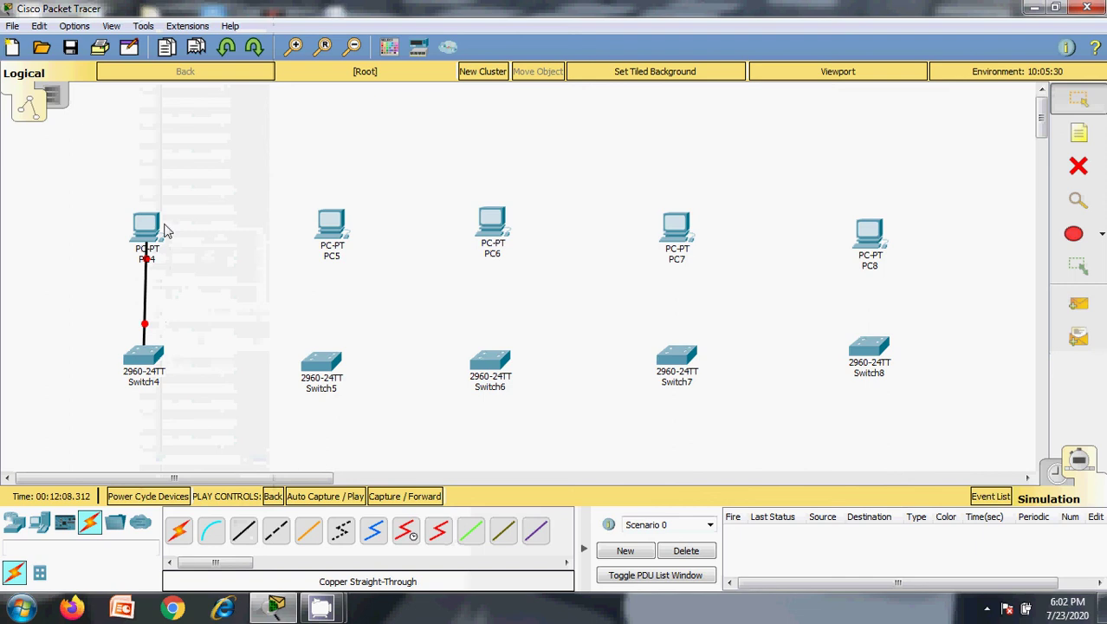
Step: Connect Switch5's FastEthernet0/1 to PC5's FastEthernet0 with a copper straight-through cable
click(243, 533)
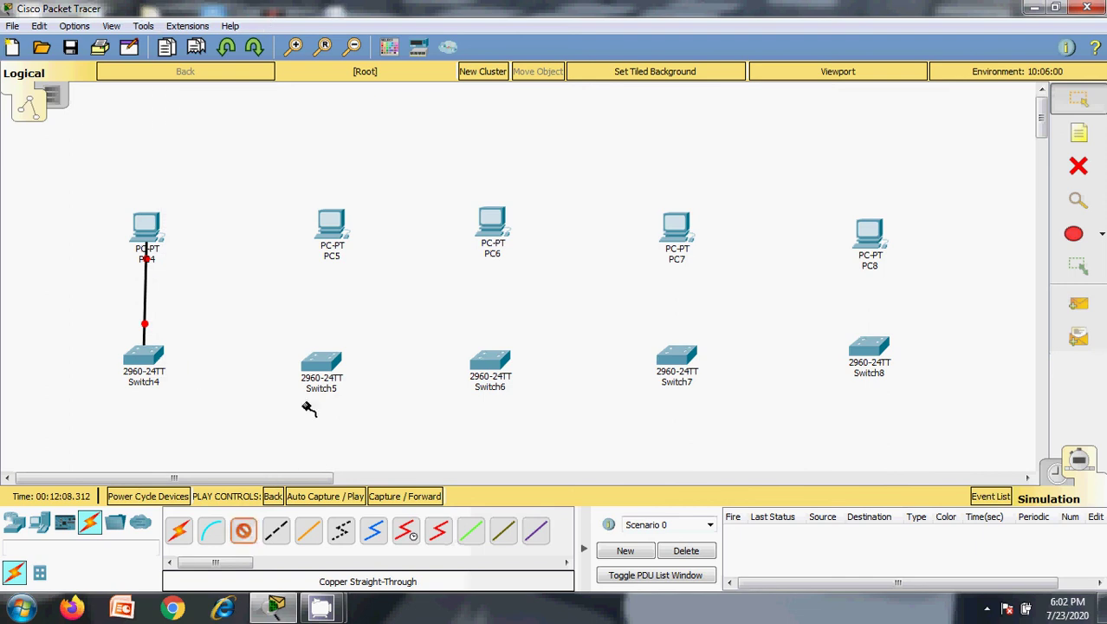
click(317, 366)
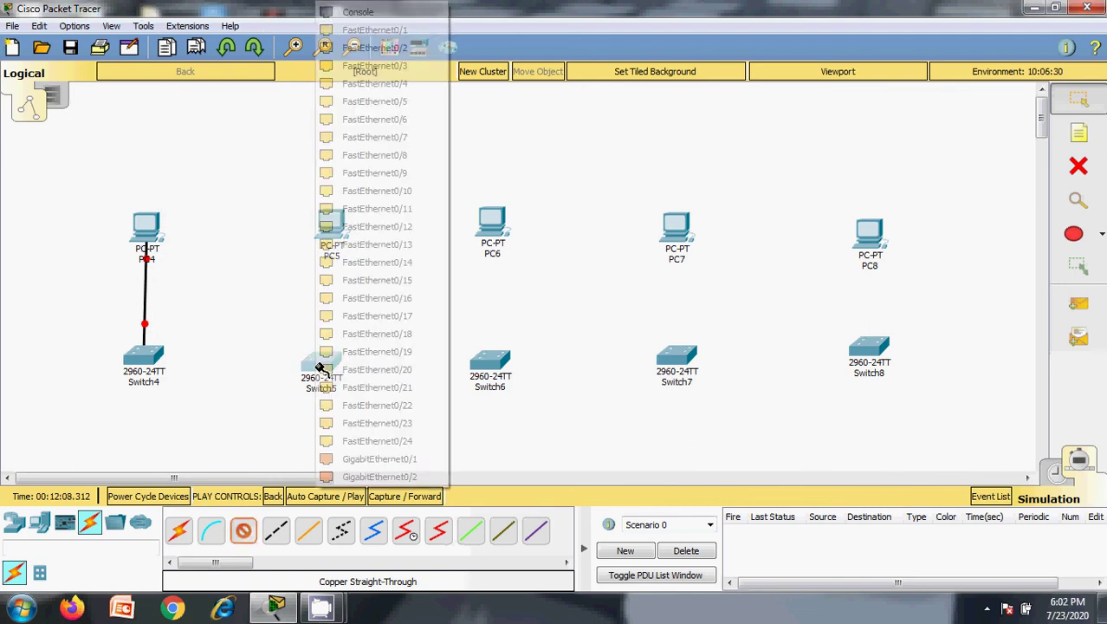
click(382, 33)
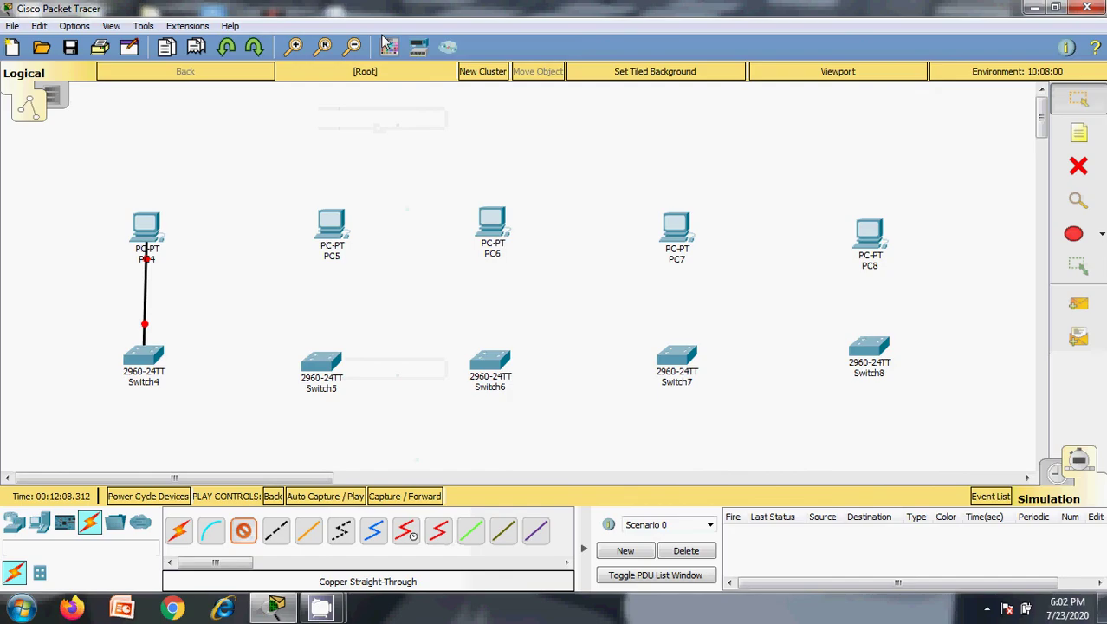
click(335, 228)
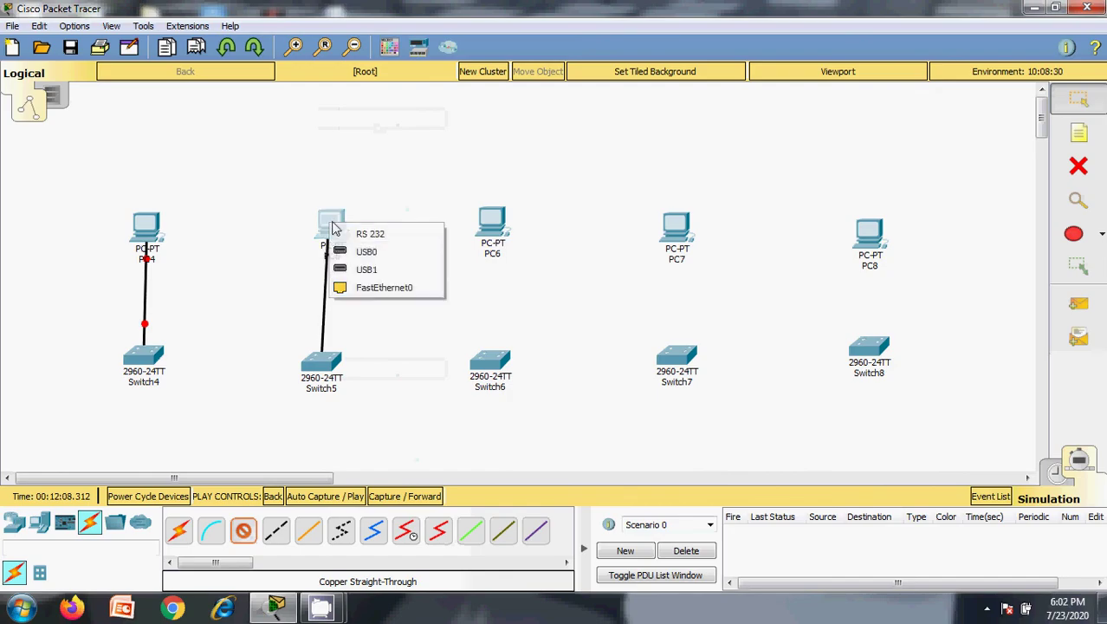
click(385, 292)
Step: Connect Switch6's FastEthernet0/1 to PC6's FastEthernet0 with a copper straight-through cable
click(243, 530)
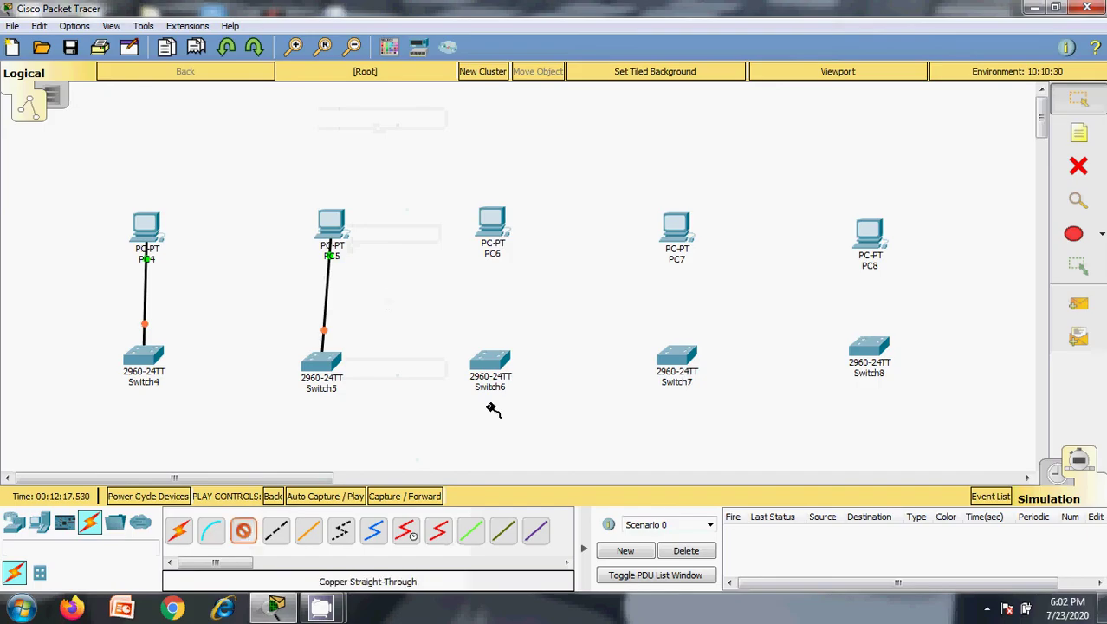
click(490, 364)
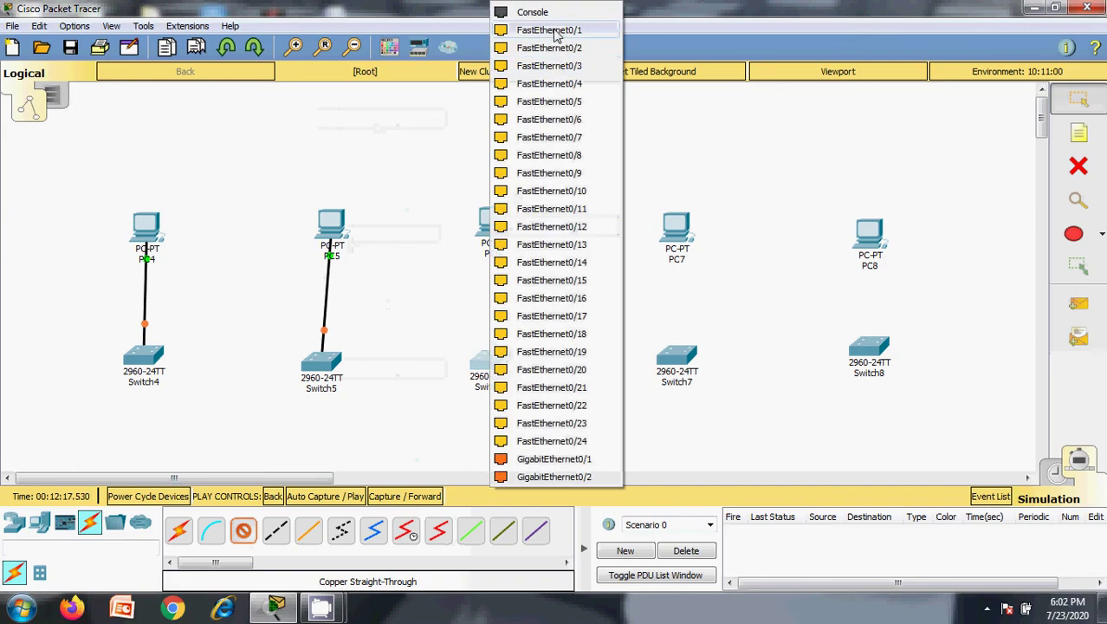
click(551, 31)
click(491, 225)
click(531, 285)
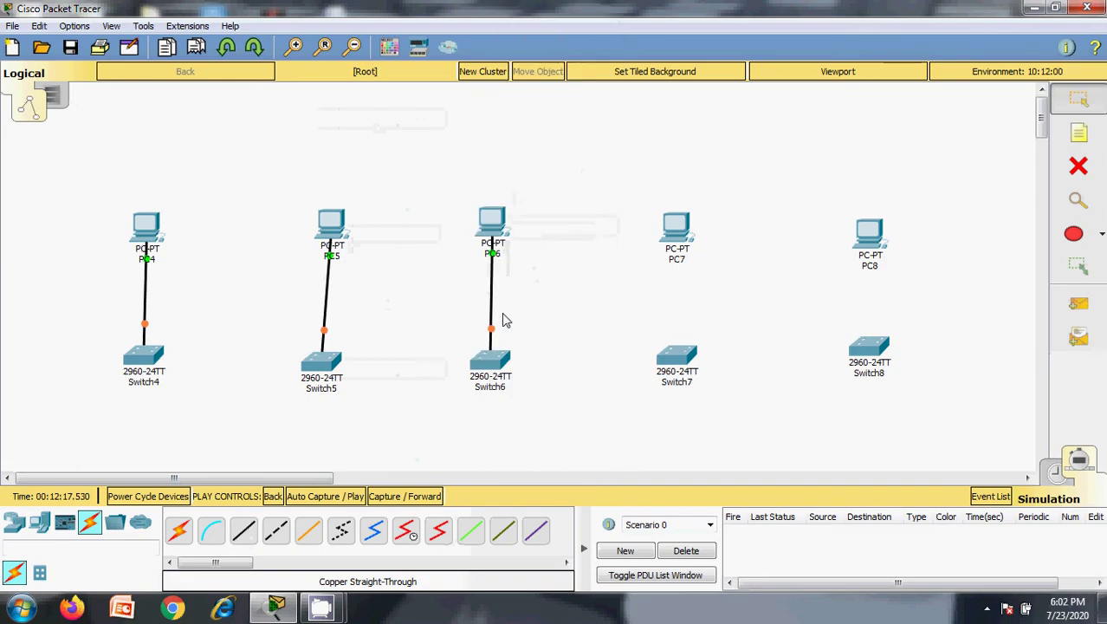
Step: Connect Switch7's FastEthernet0/1 to PC7's FastEthernet0 with a copper straight-through cable
click(276, 531)
click(676, 360)
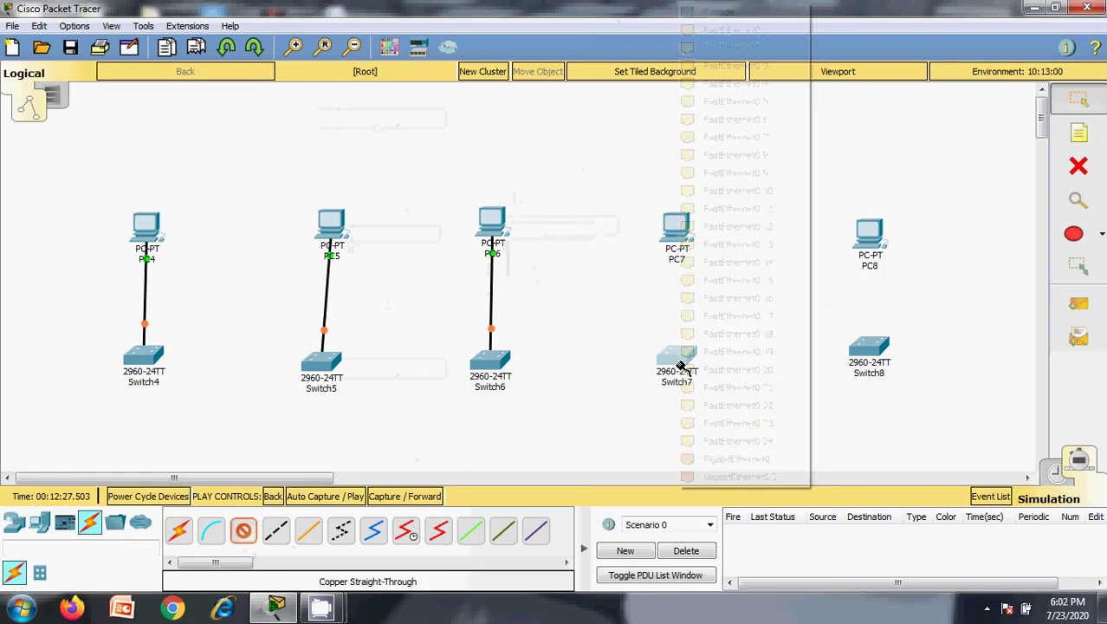
click(726, 30)
click(677, 221)
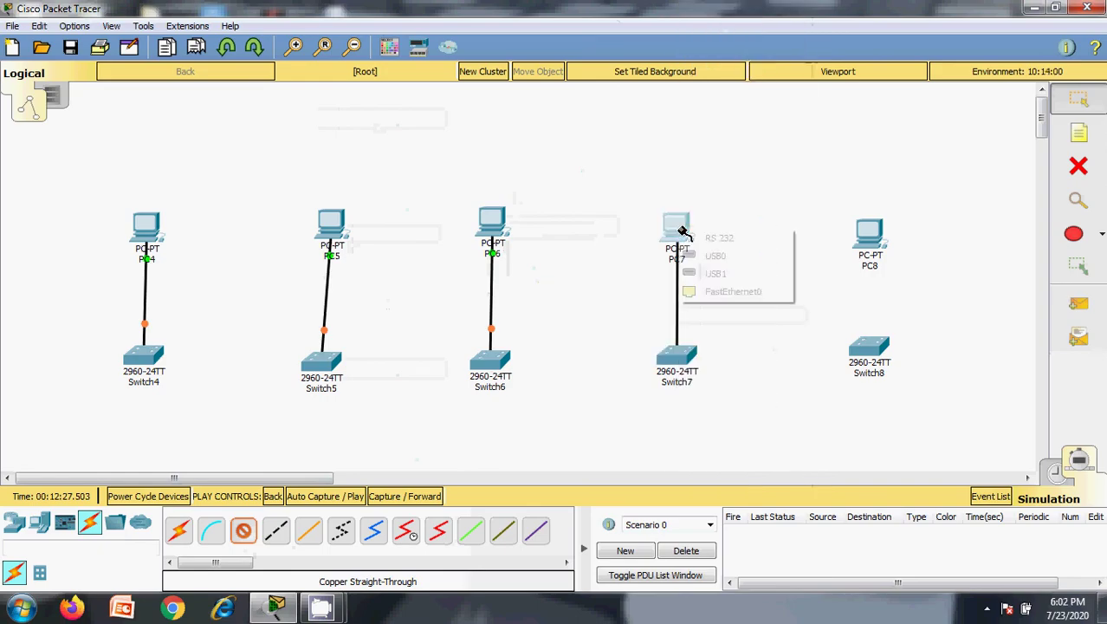
click(736, 292)
Step: Connect Switch8's FastEthernet0/1 to PC8's FastEthernet0 with a copper straight-through cable
click(244, 531)
click(869, 347)
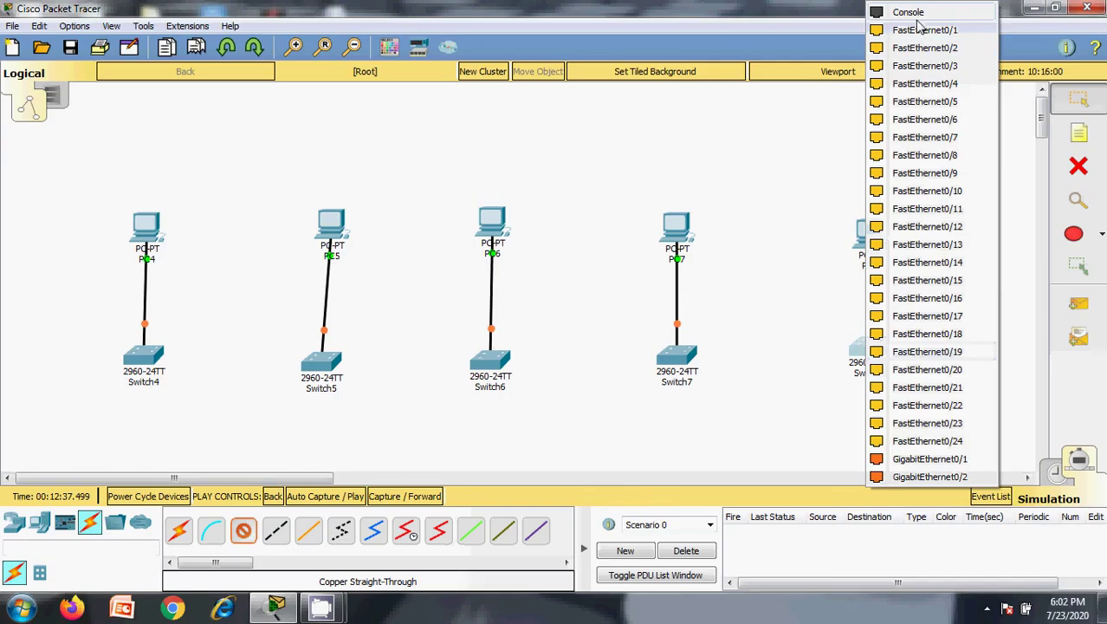
click(919, 28)
click(866, 235)
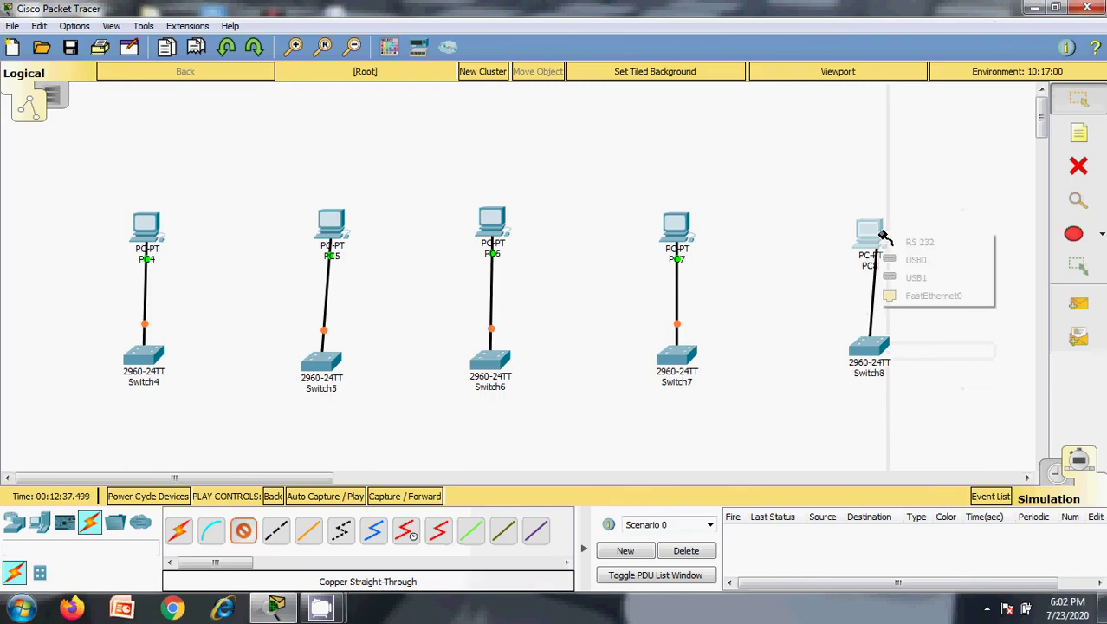
click(932, 294)
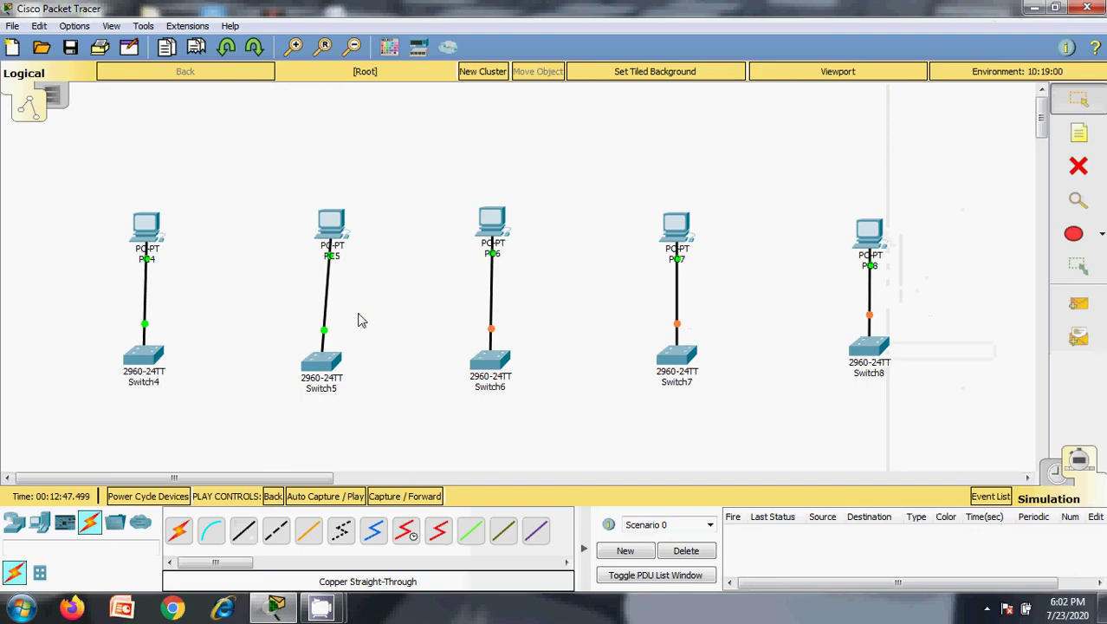
Step: Link Switch4 to Switch5 using the automatically chosen connection type
click(178, 534)
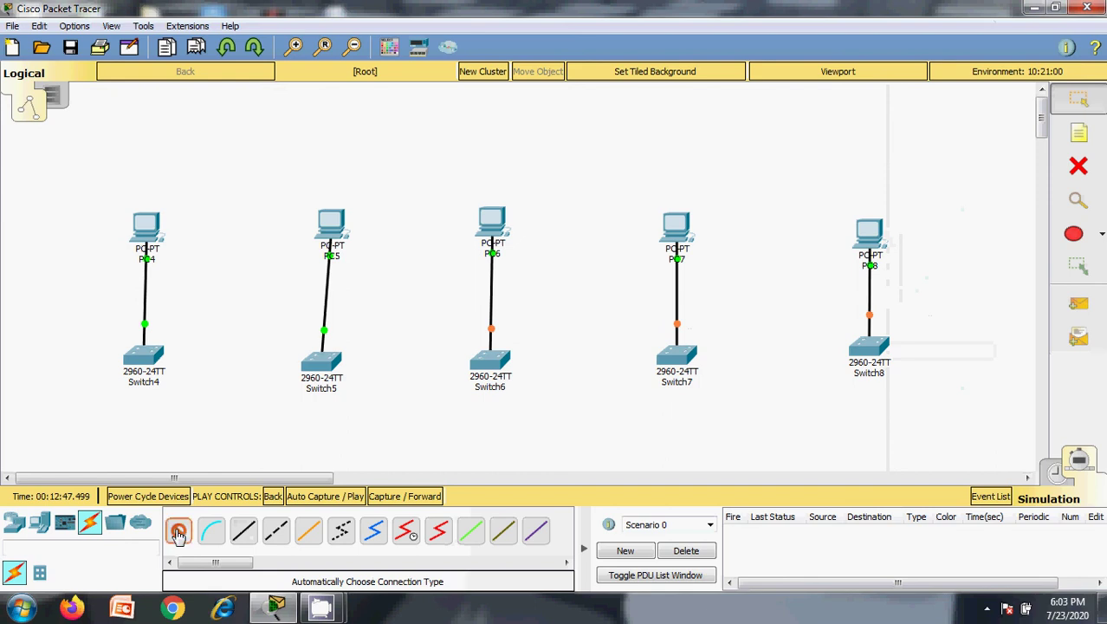
click(143, 357)
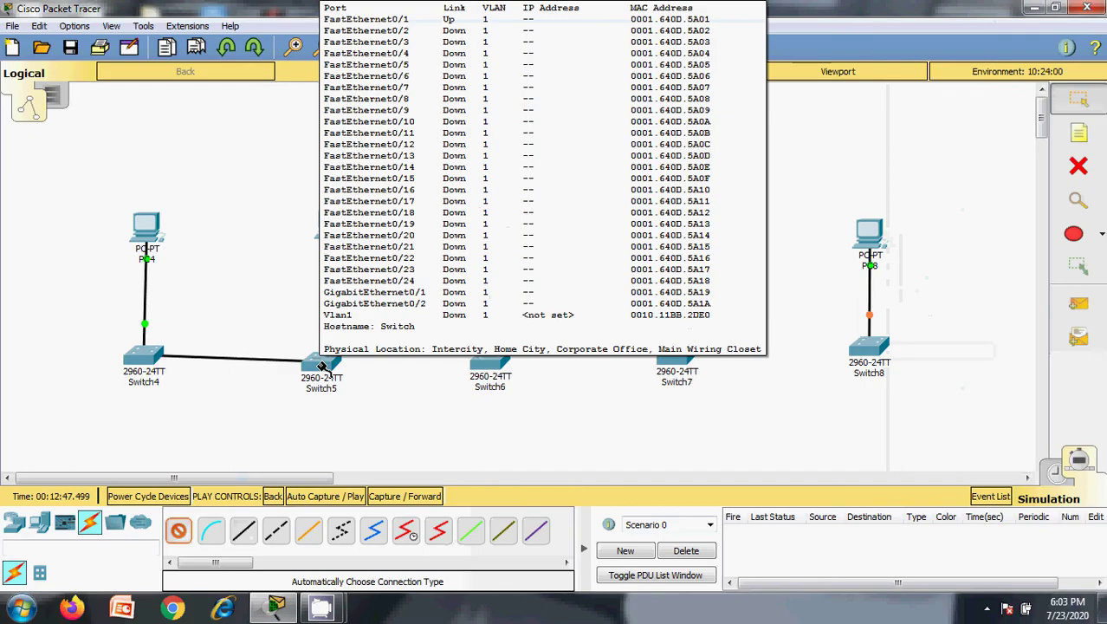
click(322, 365)
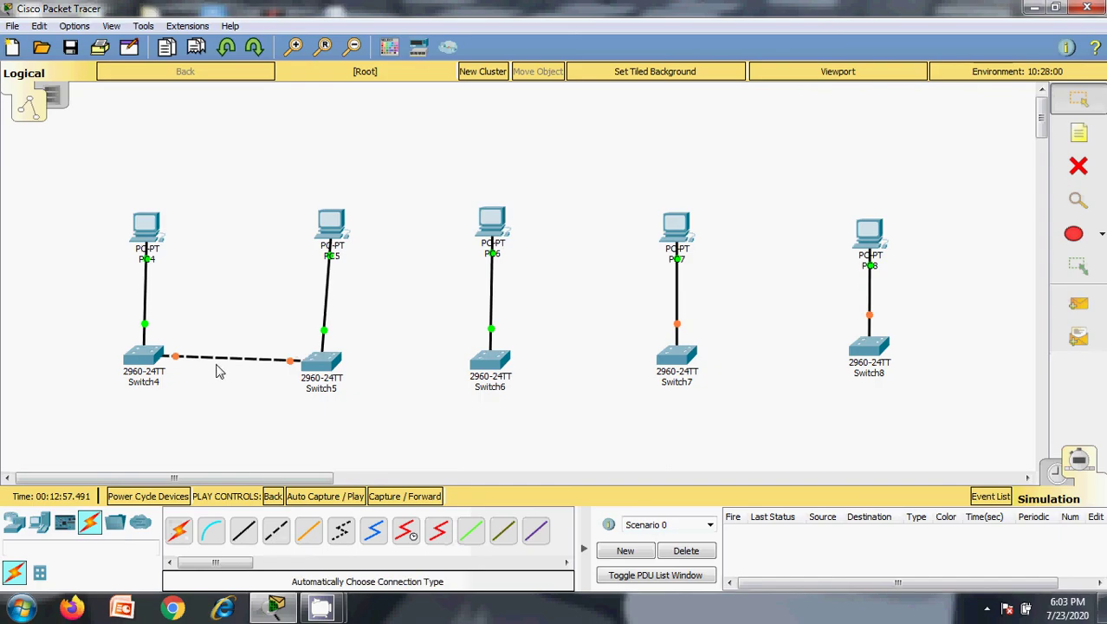
Step: Link Switch5 to Switch6 and Switch6 to Switch7 using the automatically chosen connection type
click(180, 532)
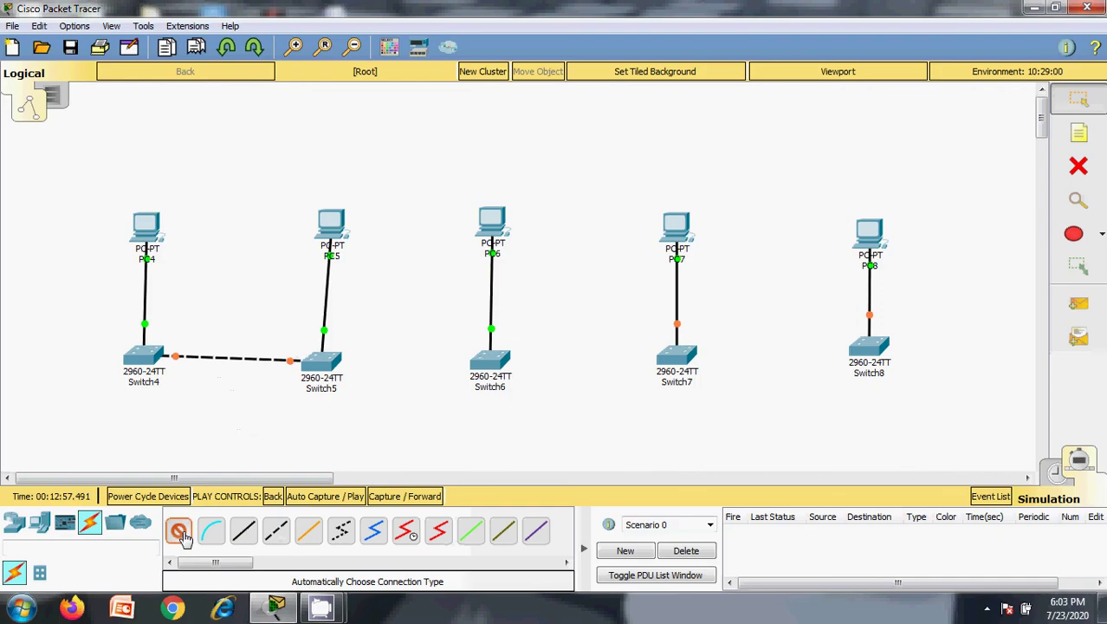
click(328, 368)
click(483, 360)
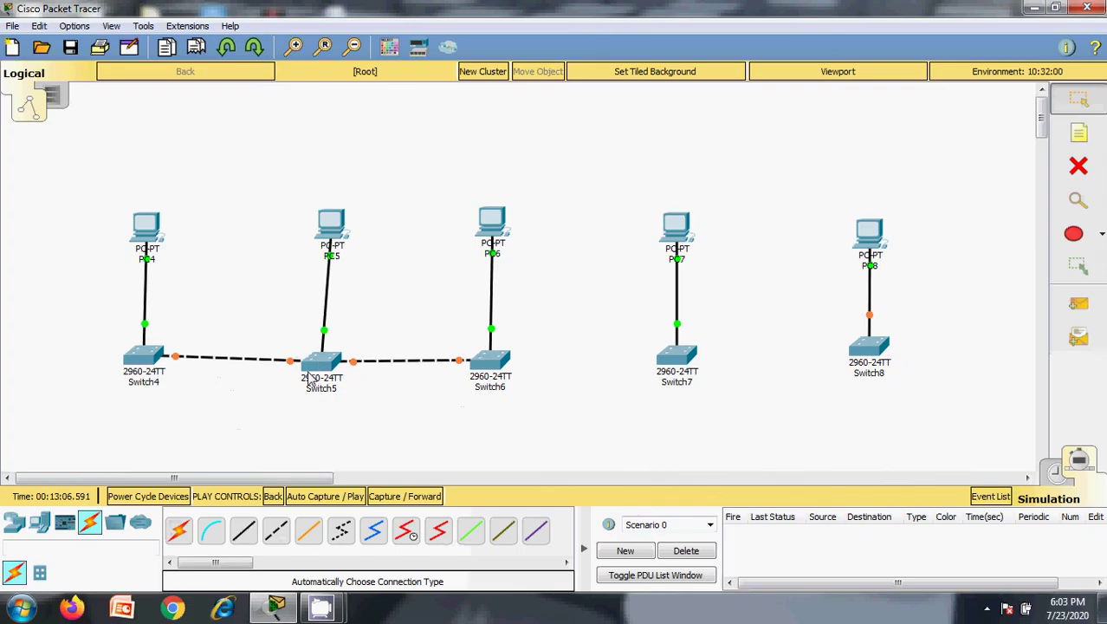
click(491, 364)
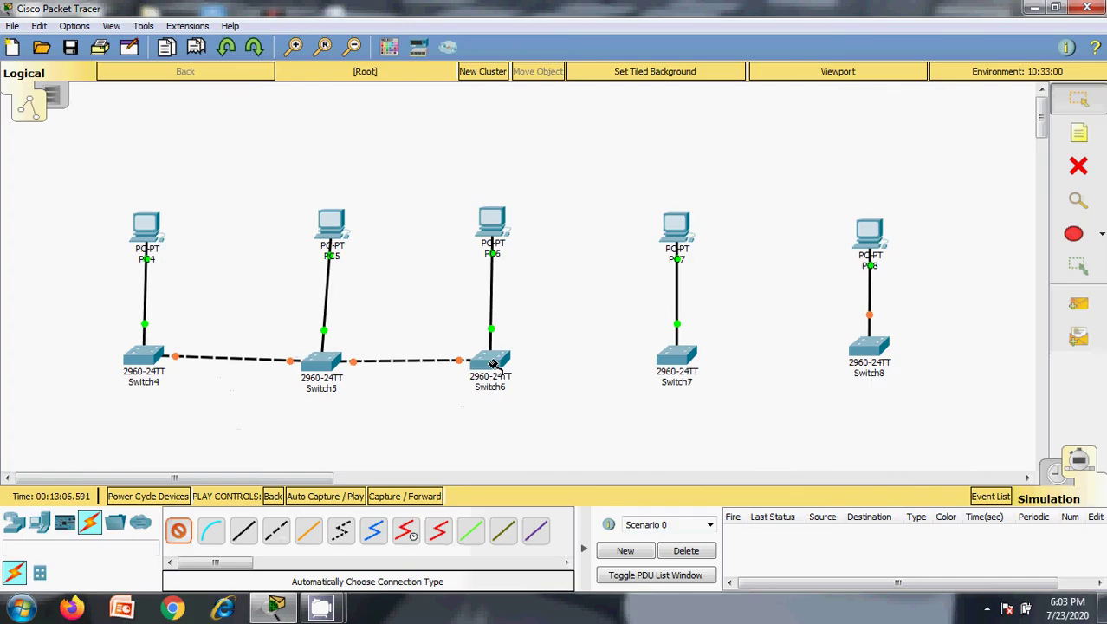
click(672, 369)
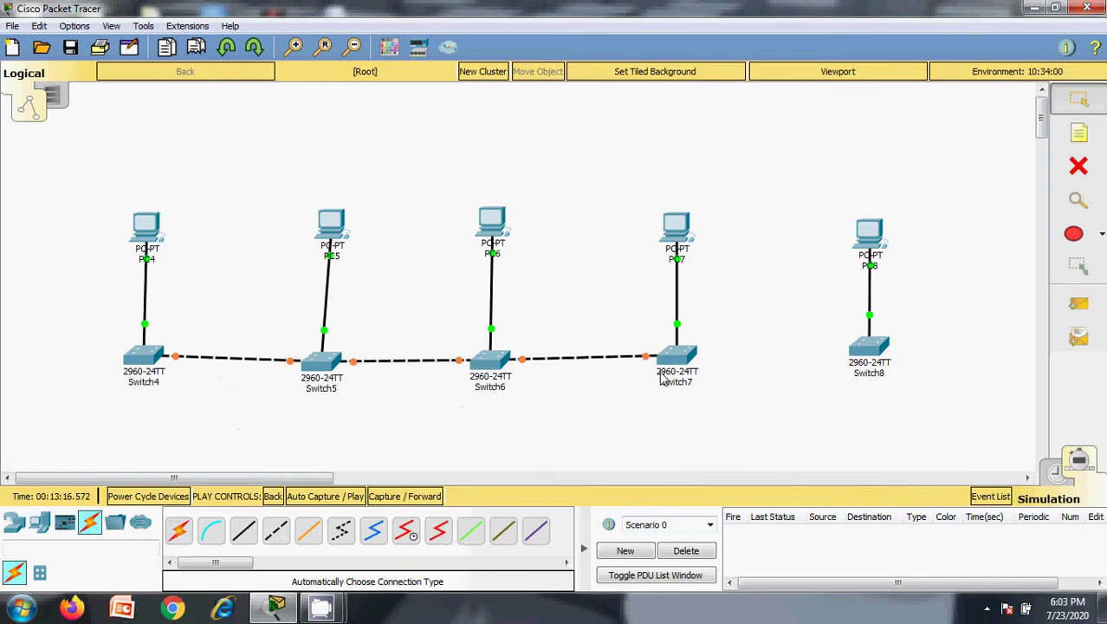
Step: Link Switch7 to Switch8 using the automatically chosen connection type
click(179, 527)
click(693, 358)
click(865, 351)
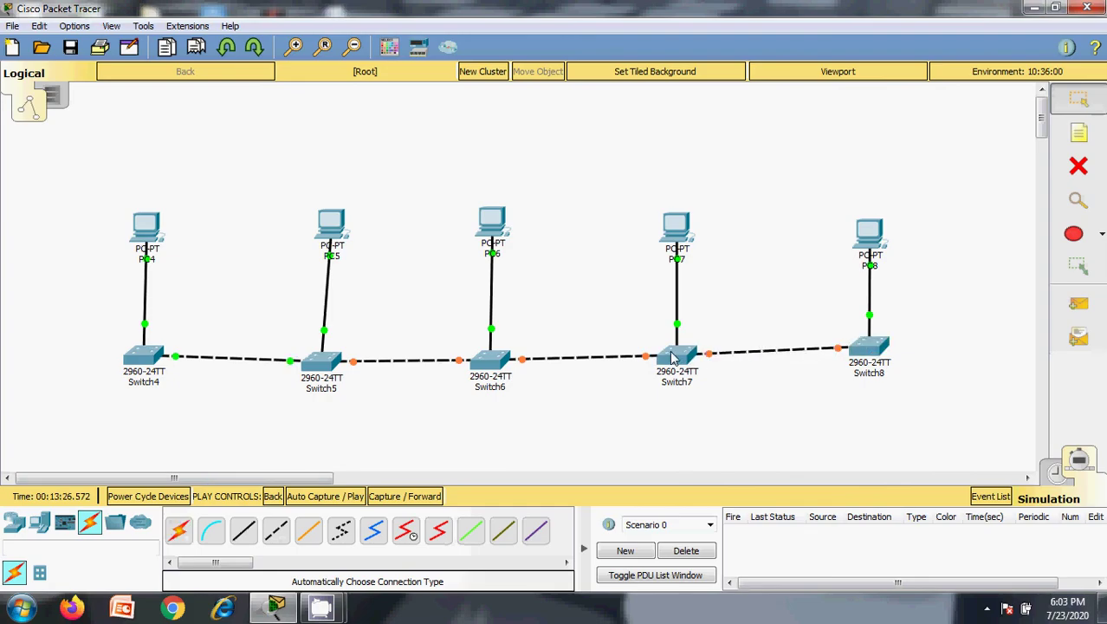
mouse_move(677, 358)
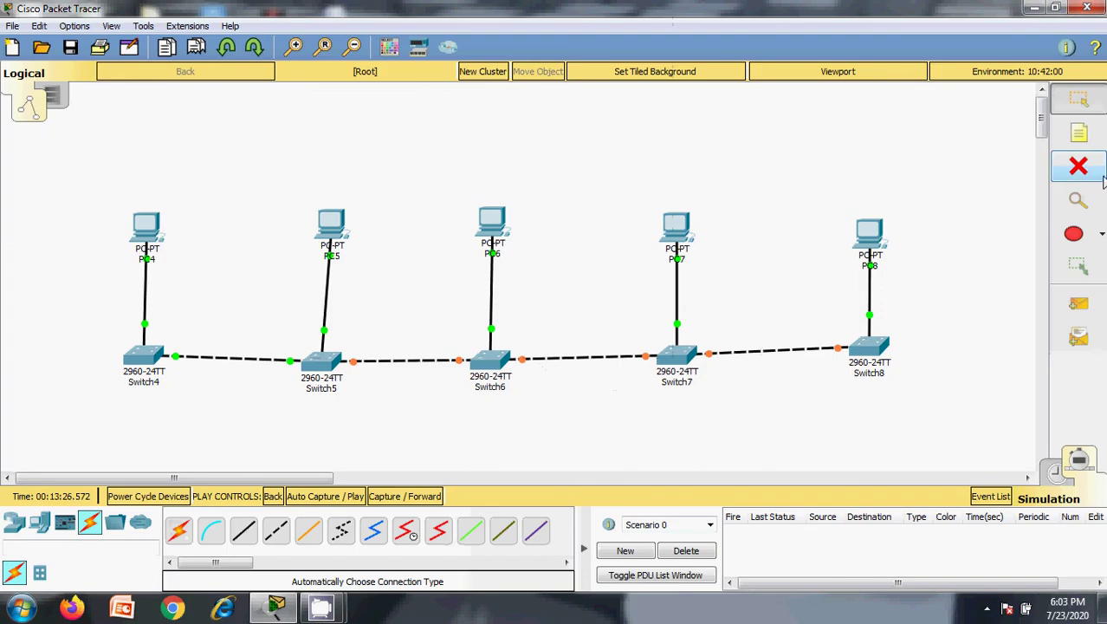
Step: Place a note reading 192.168.0.1 above PC4
click(1097, 139)
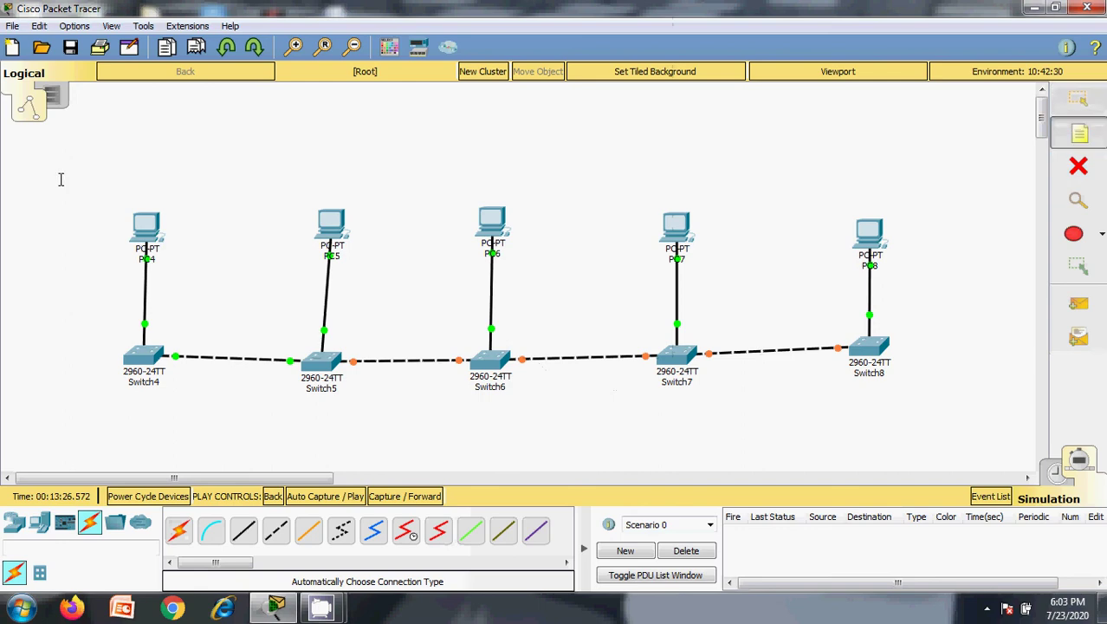
click(113, 192)
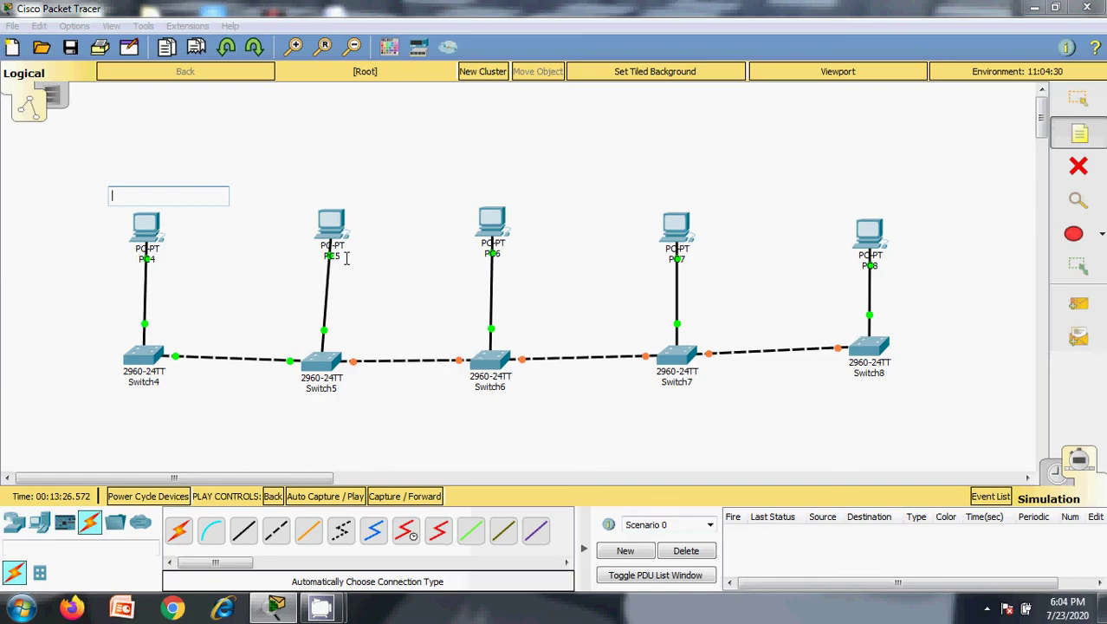
text(192.168)
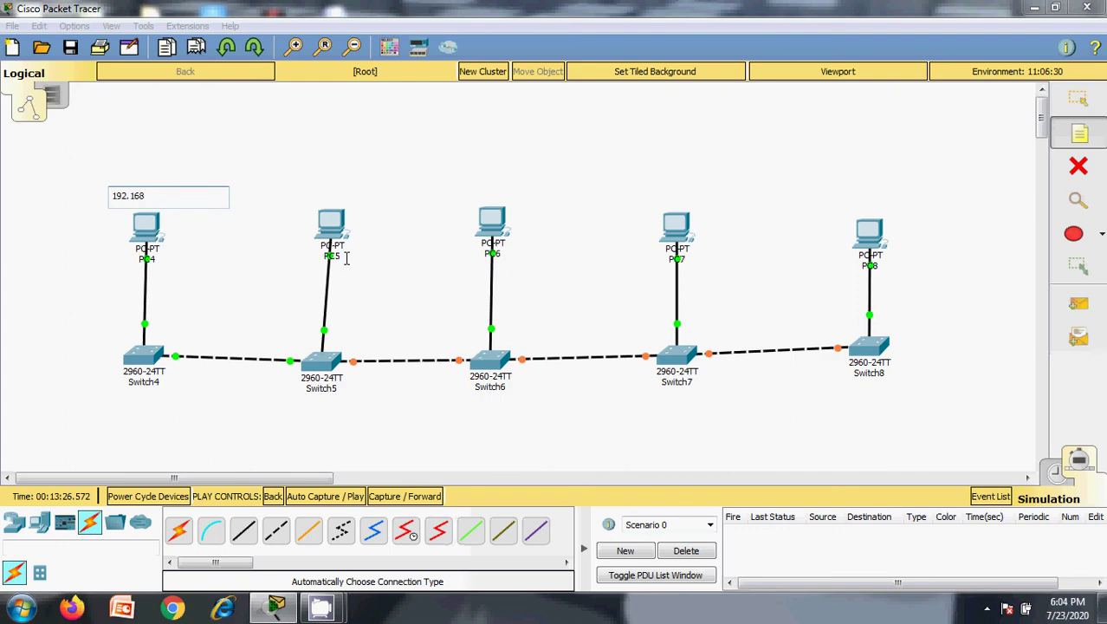
text(.0.1)
Step: Place notes reading 192.168.0.2 above PC5 and 192.168.0.3 above PC6
click(293, 197)
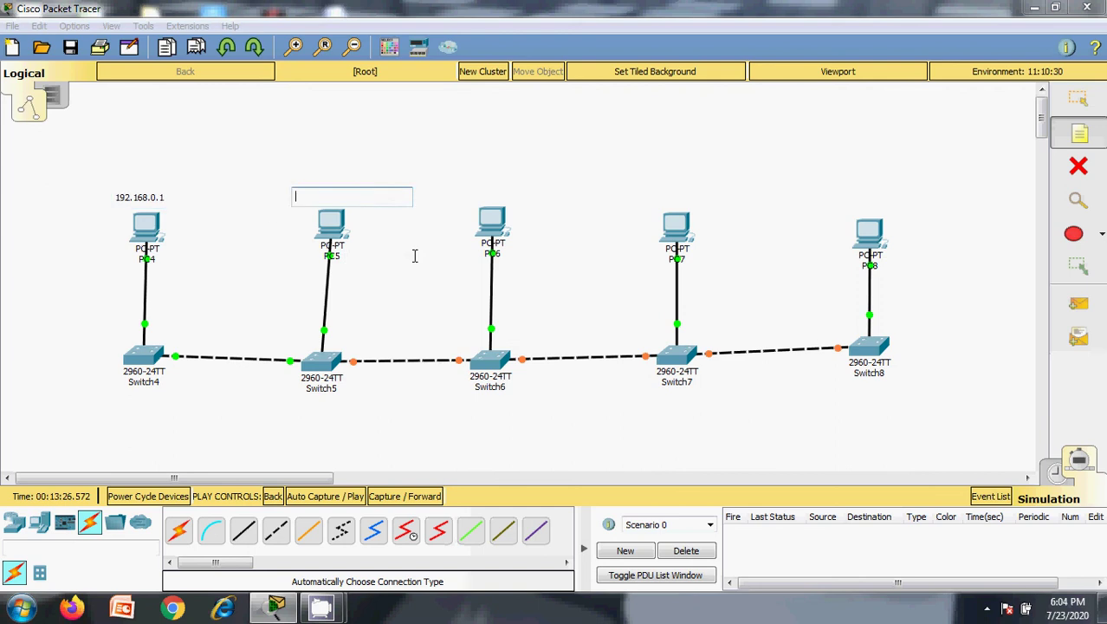
text(192.168.0)
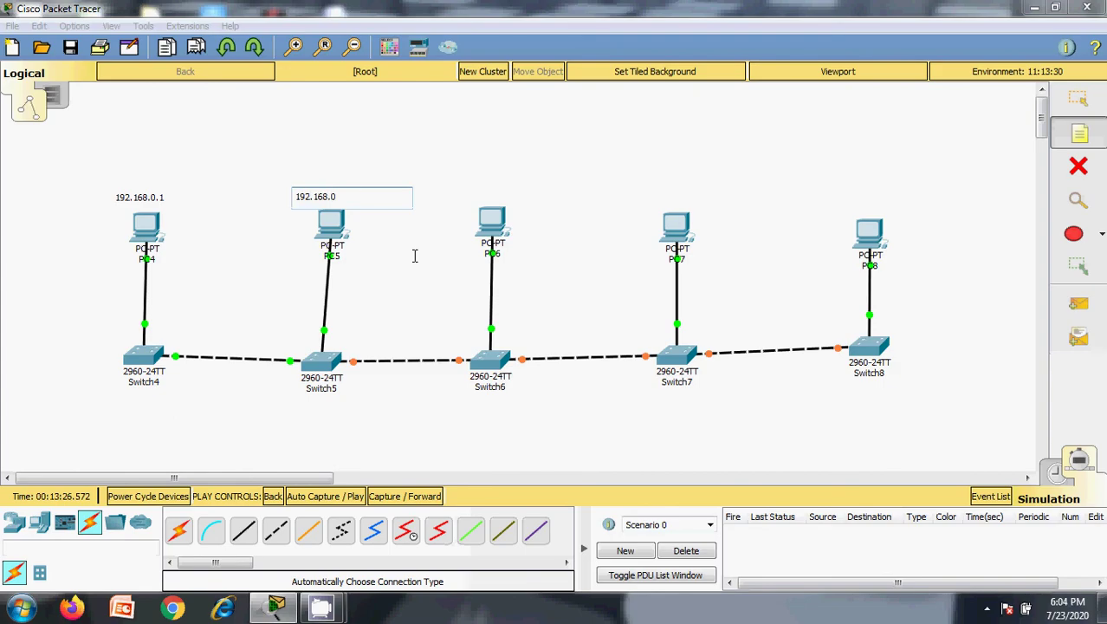
text(.2)
click(468, 196)
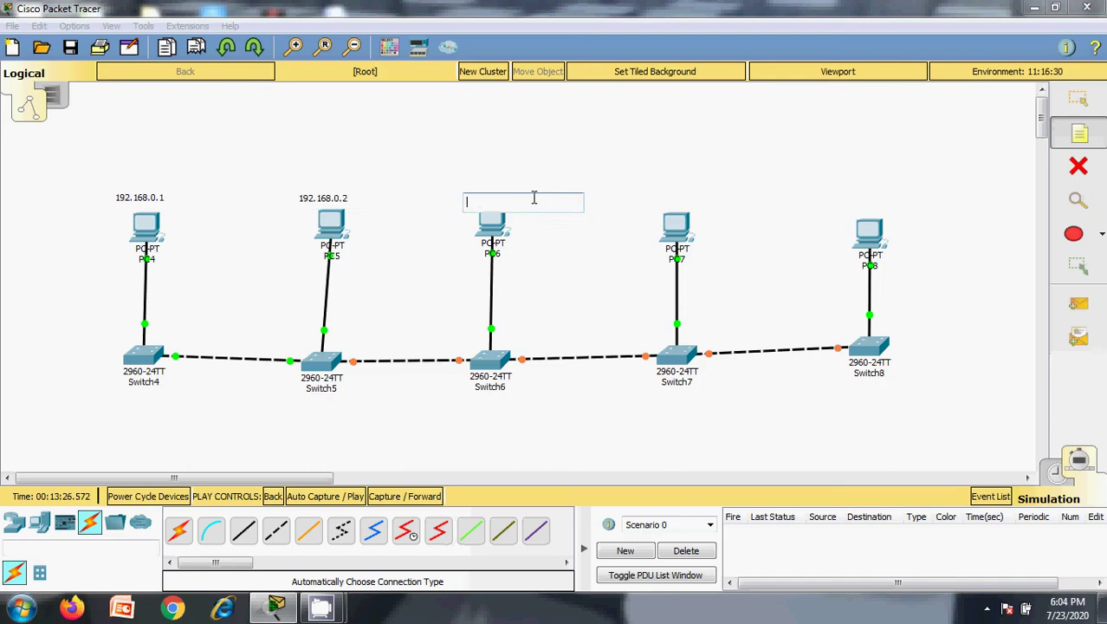
text(192.168.0.)
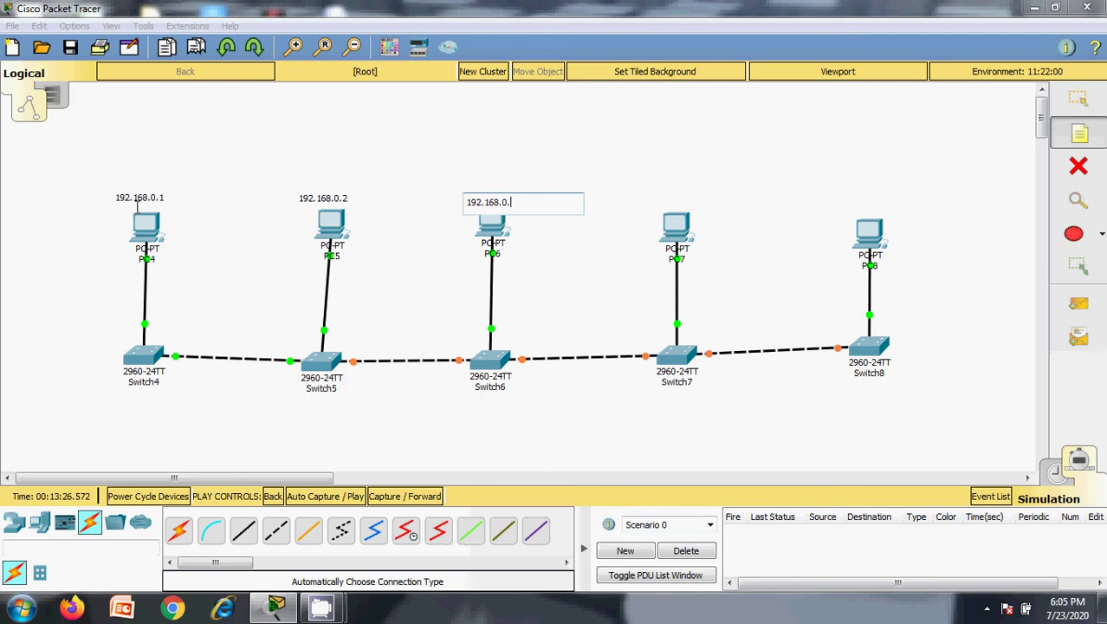
text(3)
Step: Place notes reading 192.168.0.4 above PC7 and 192.168.0.5 above PC8, and return to the selection tool
click(667, 208)
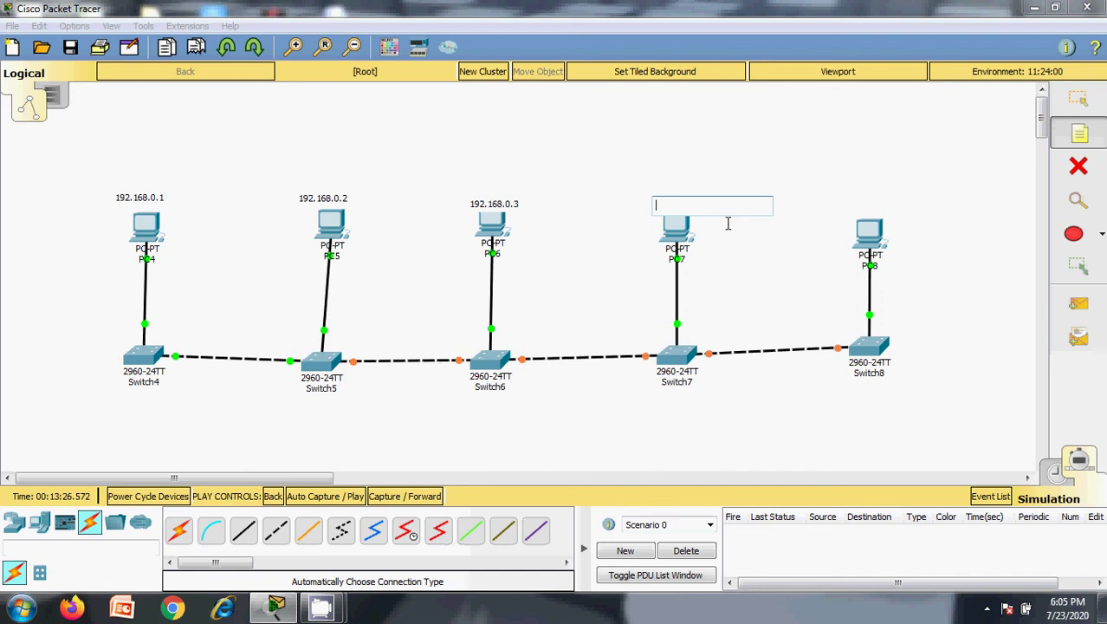
text(192.168.0.4)
click(846, 203)
text(19)
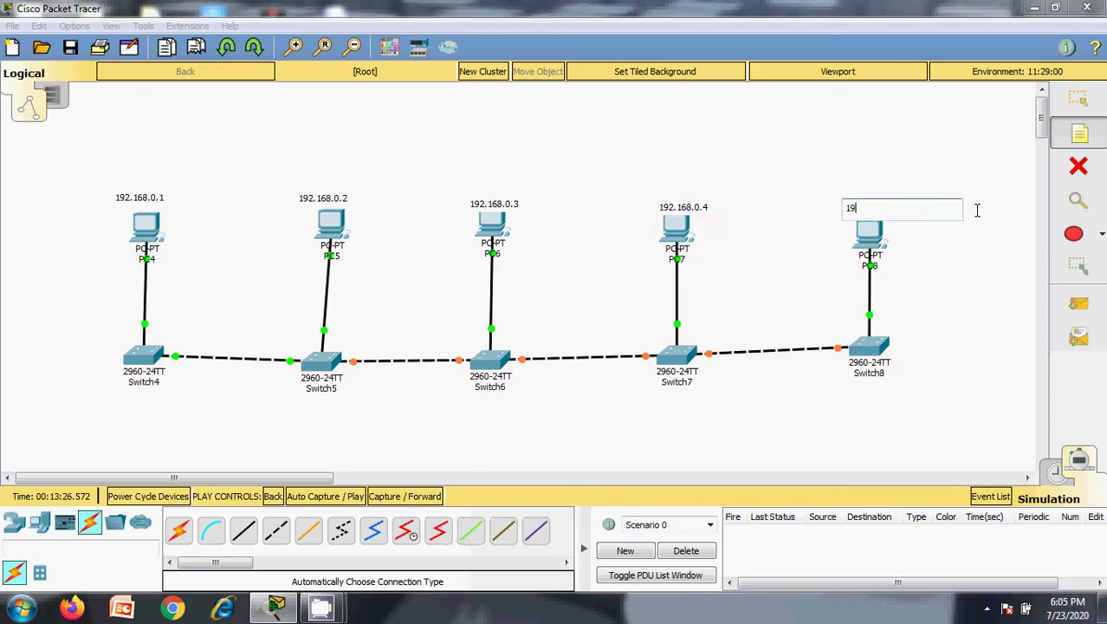
text(2.168.0.5)
click(875, 173)
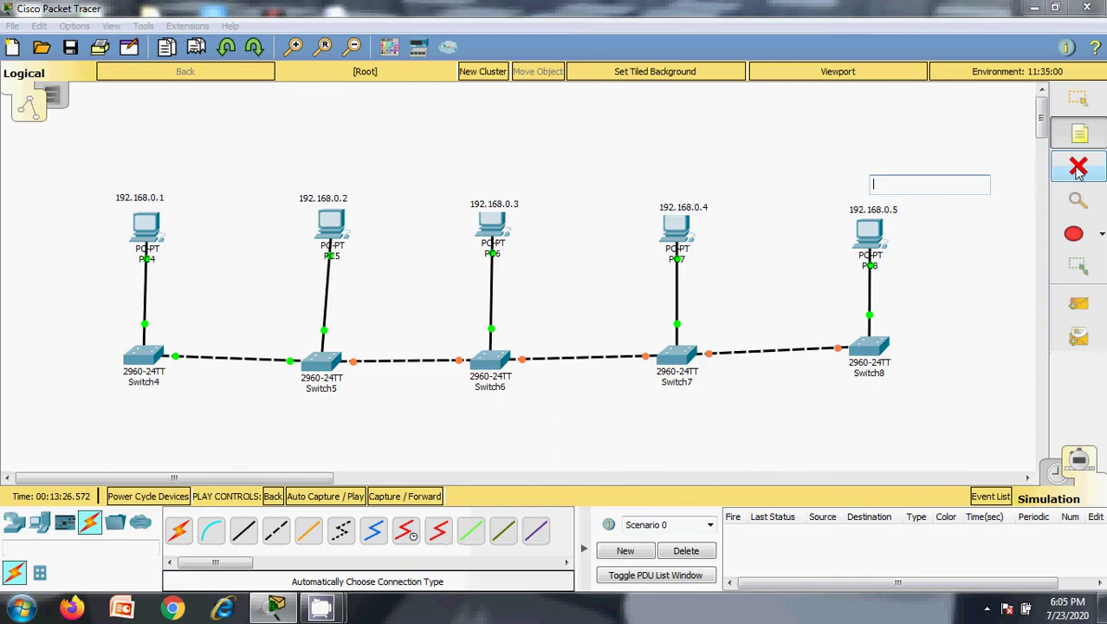
click(1079, 98)
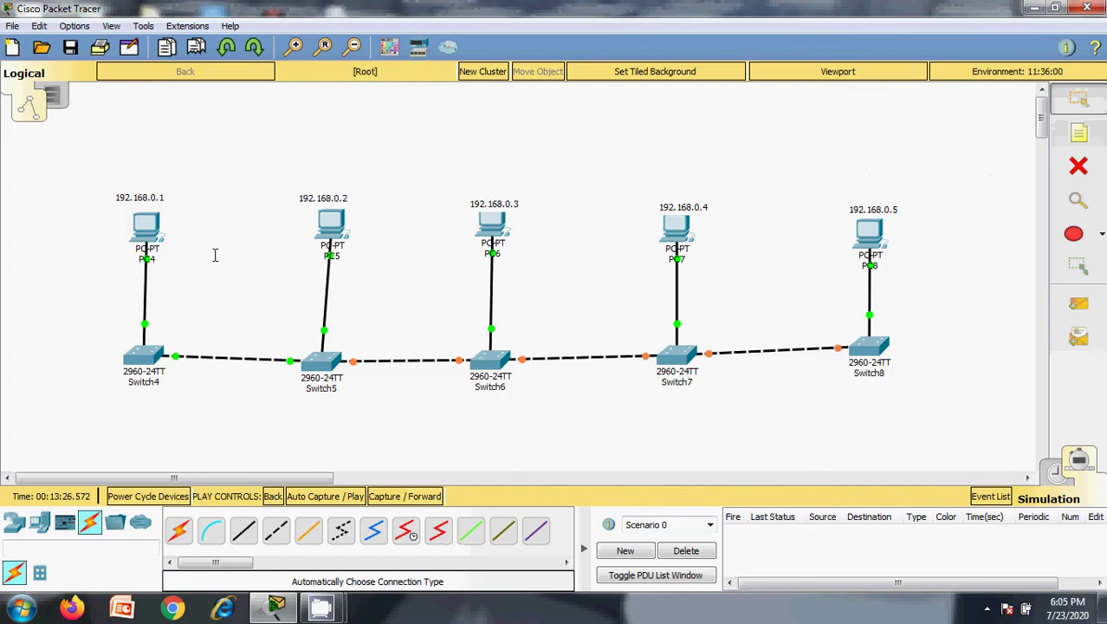
Step: Copy the IP address from PC4's IP configuration and close its device window
click(150, 226)
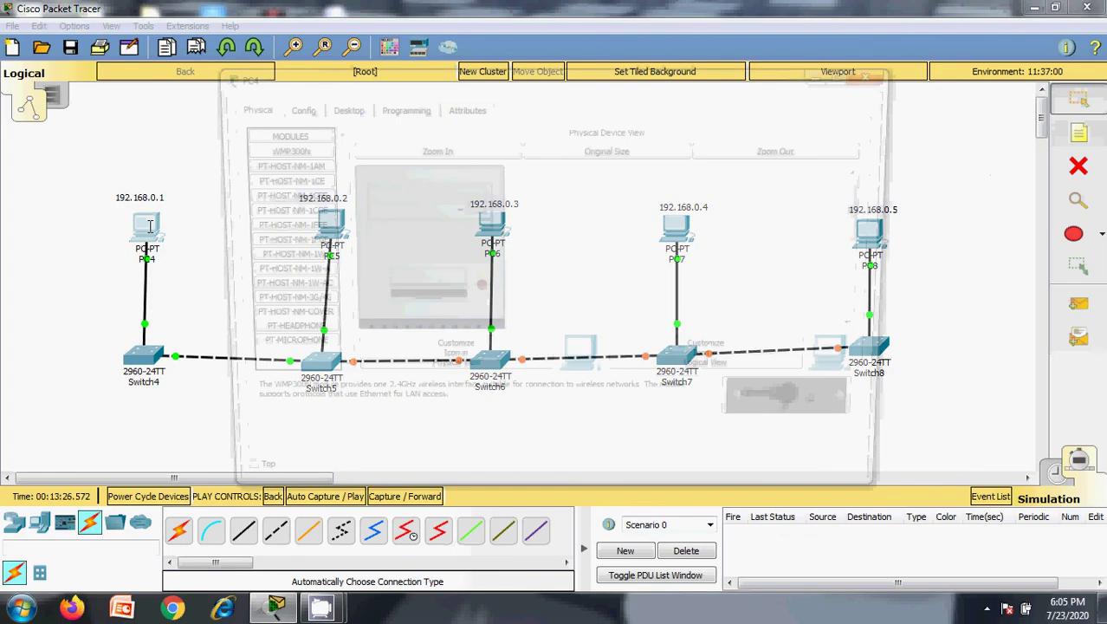
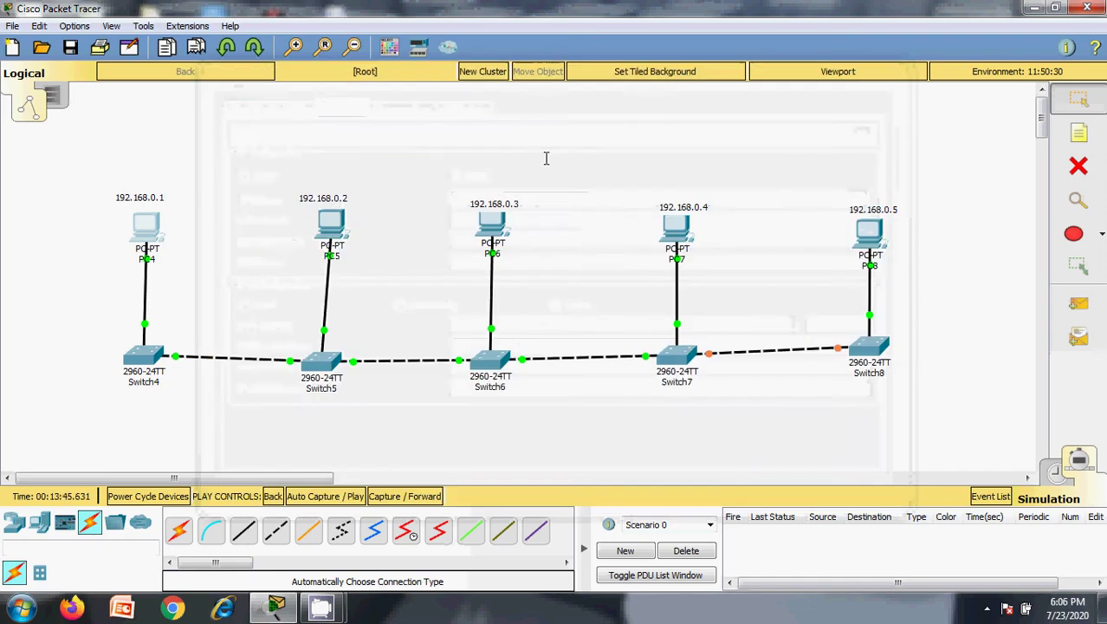
click(142, 222)
click(318, 171)
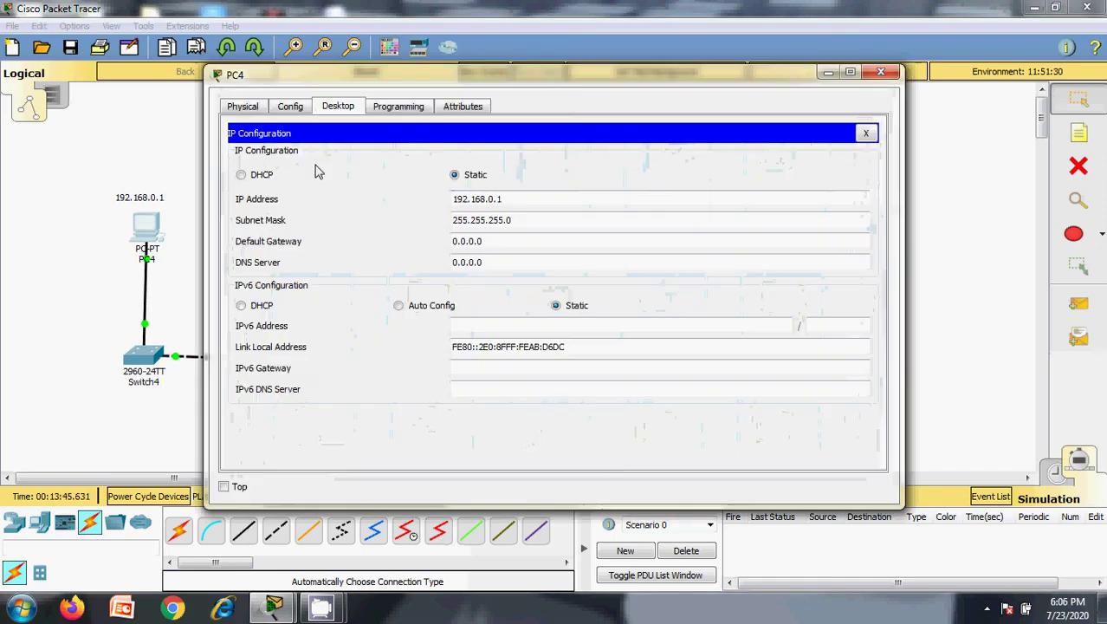
drag(519, 197, 378, 204)
key(ctrl+c)
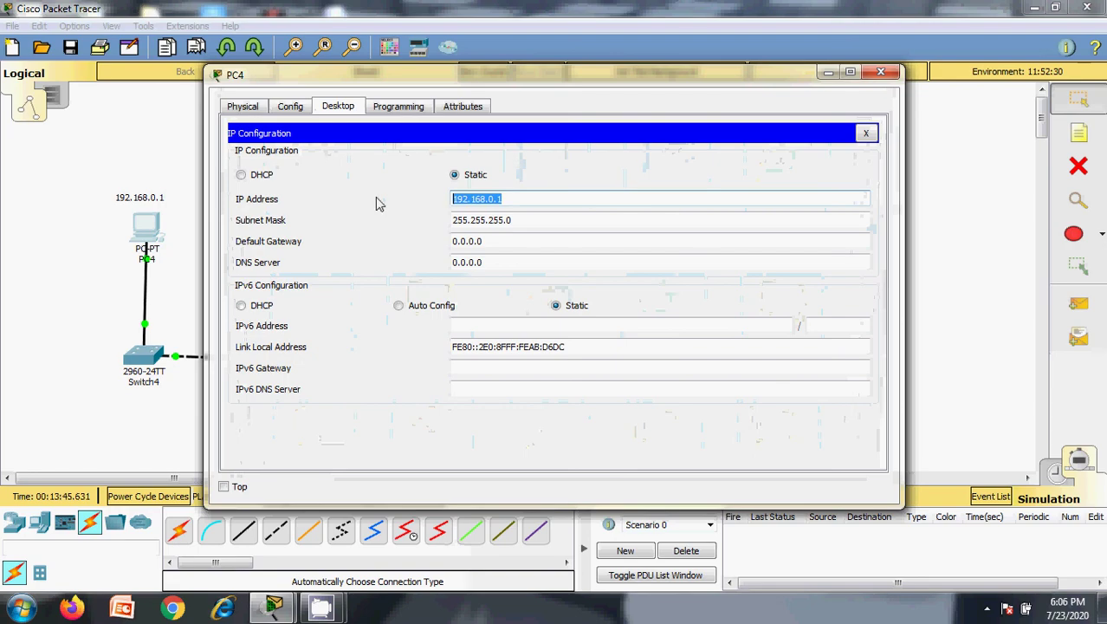
click(877, 74)
Step: Set PC5's static IP address to 192.168.0.2 with subnet mask 255.255.255.0
click(328, 227)
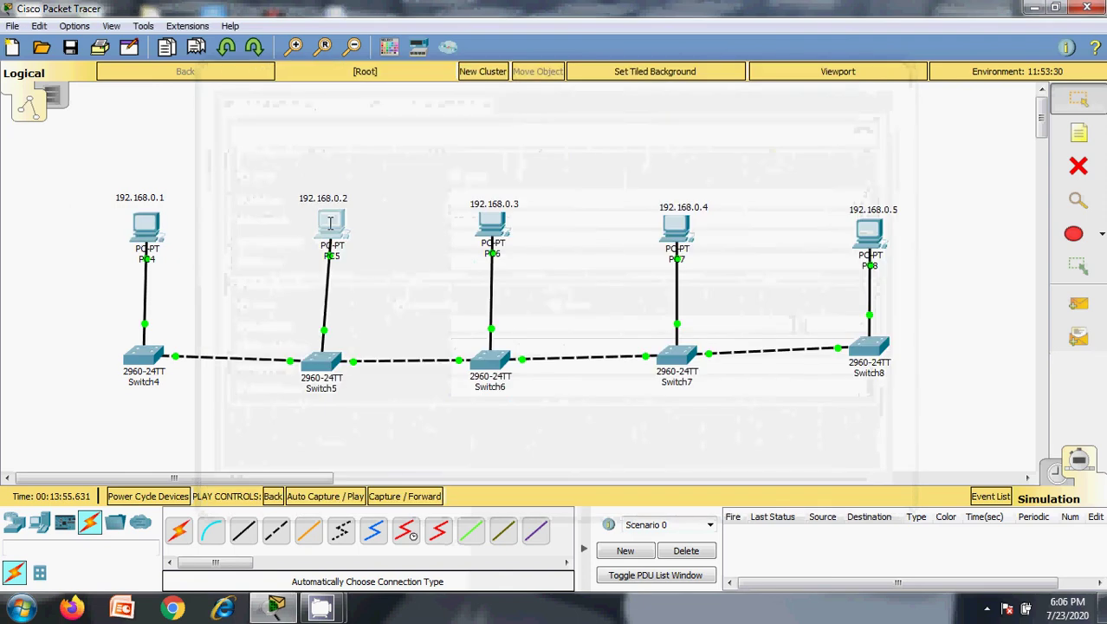
click(338, 106)
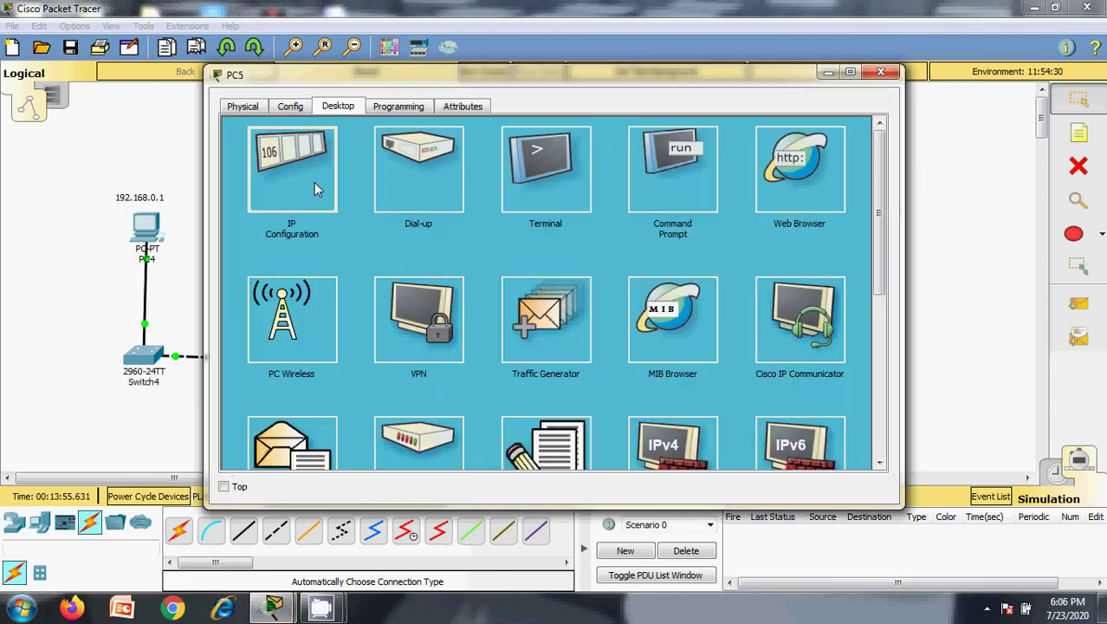
click(315, 189)
click(487, 200)
key(ctrl+v)
click(487, 218)
click(522, 200)
key(BackSpace)
text(2)
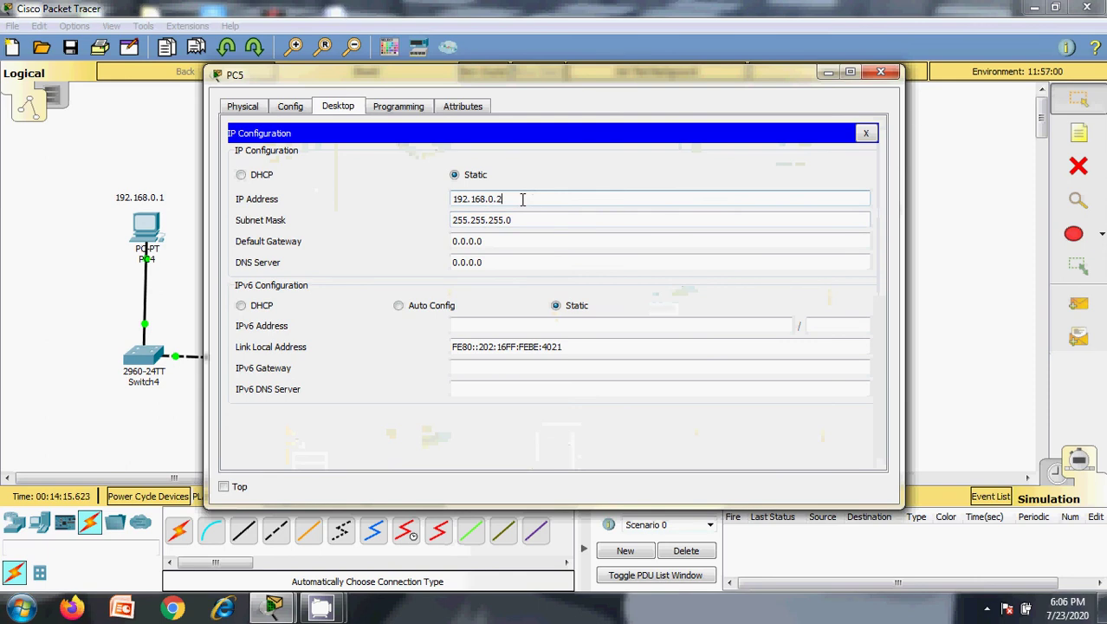
click(880, 72)
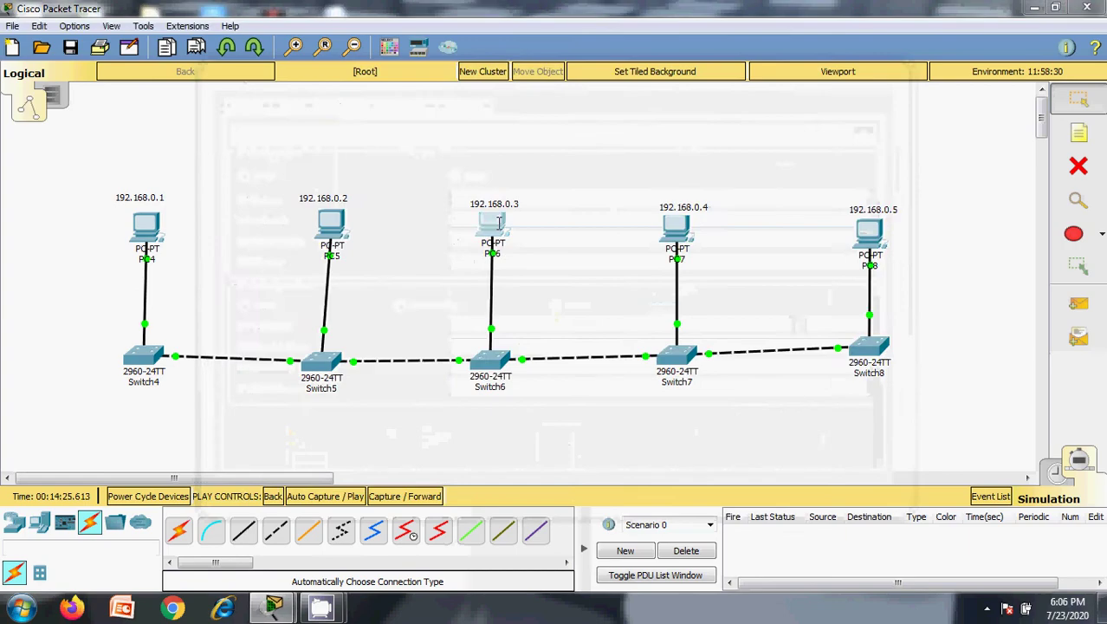
Step: Set PC6's static IP address to 192.168.0.3 with subnet mask 255.255.255.0
click(499, 224)
click(336, 107)
click(289, 173)
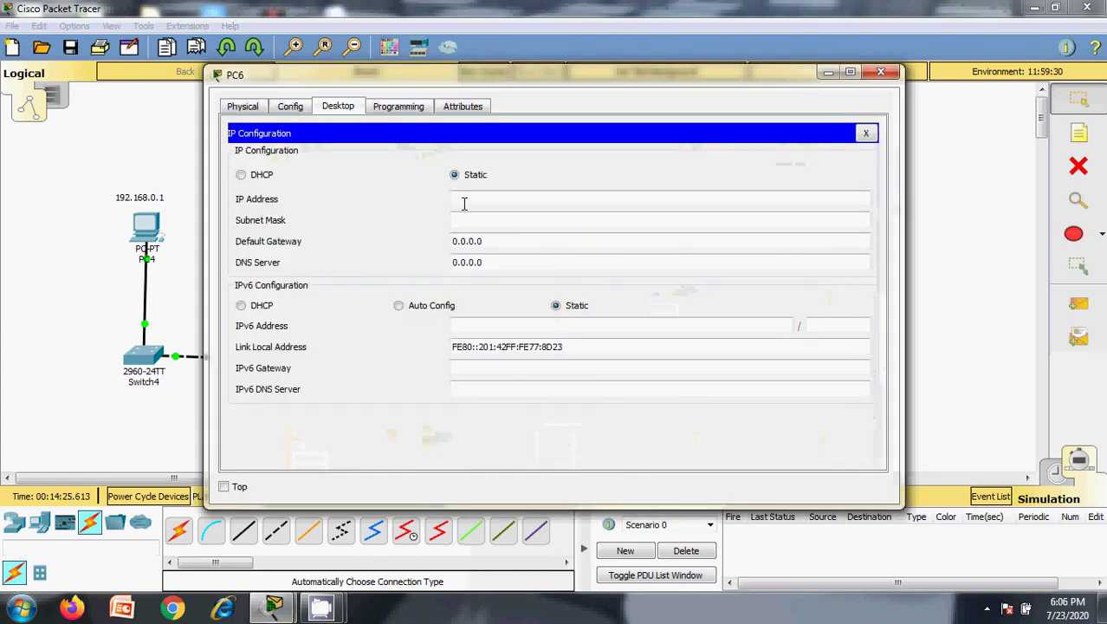
click(465, 203)
text(192.168.0.1)
click(475, 220)
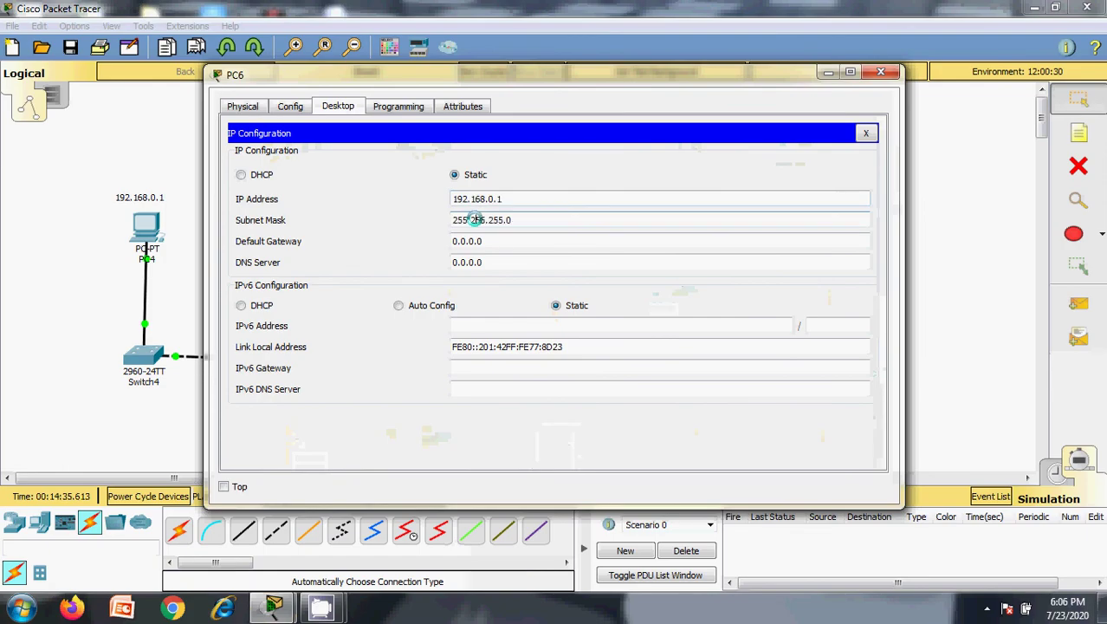
click(507, 199)
key(BackSpace)
text(3)
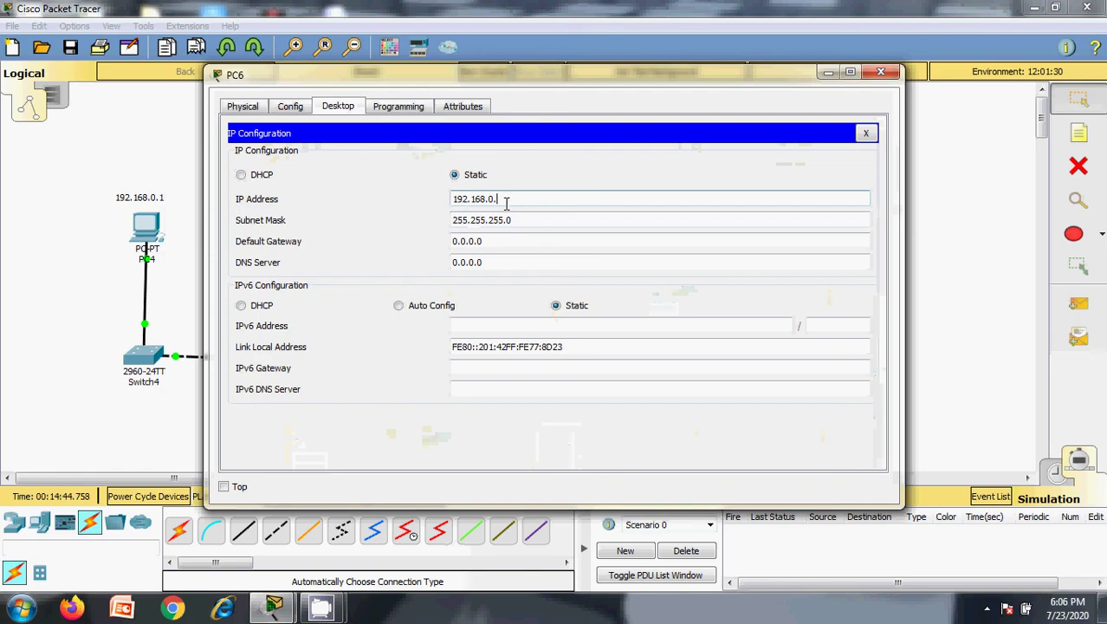
click(881, 72)
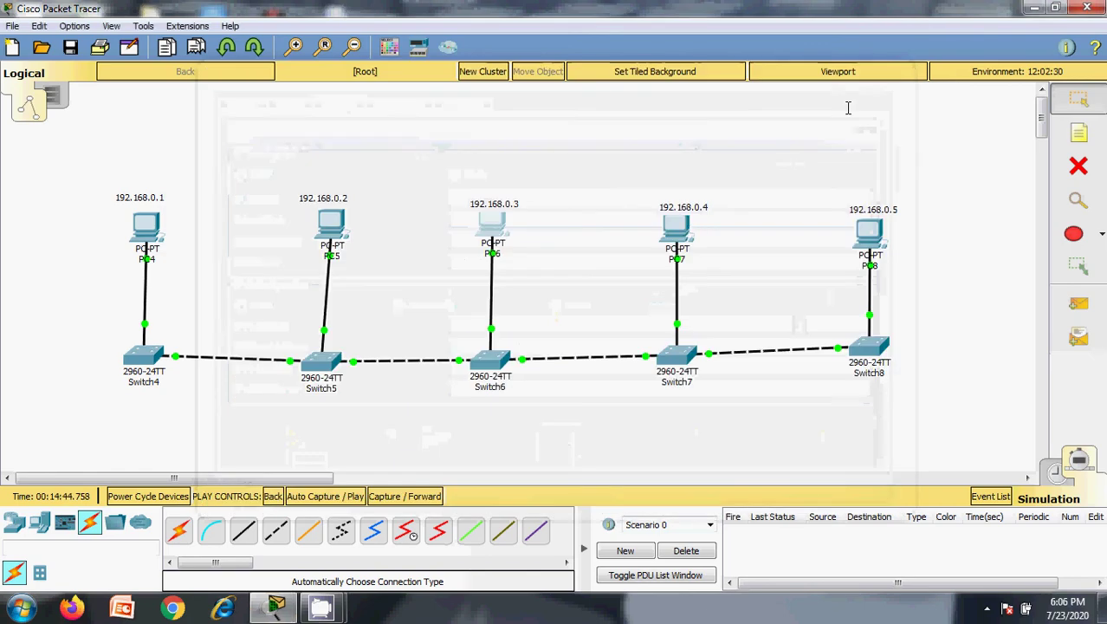
Step: Set PC7's static IP address to 192.168.0.4 with subnet mask 255.255.255.0
click(676, 227)
click(338, 106)
click(292, 178)
click(504, 197)
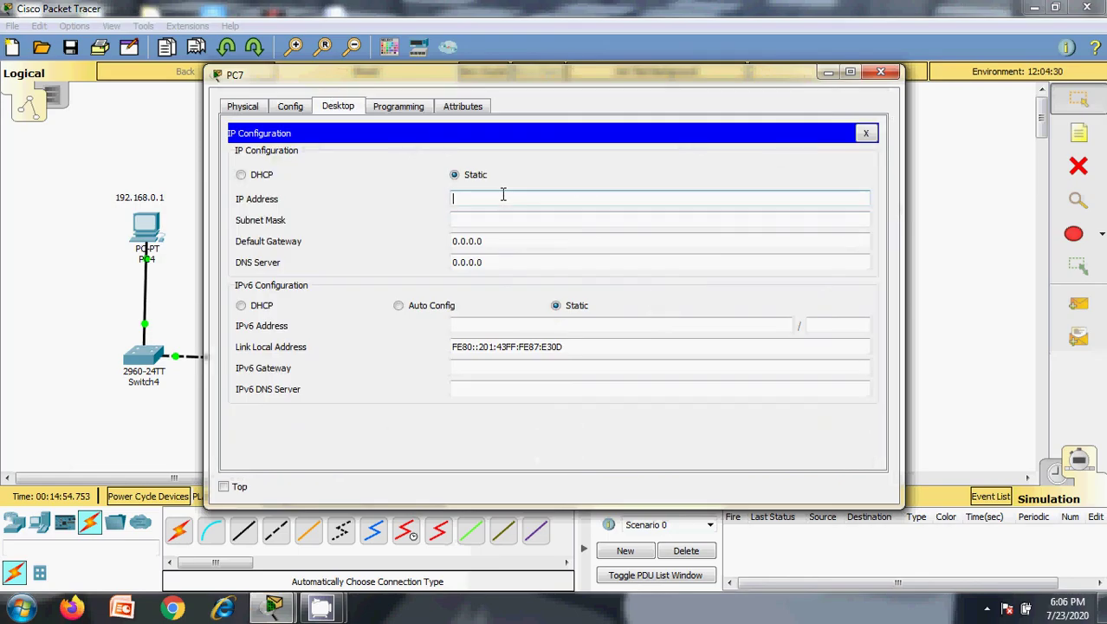
text(192.168.0.1)
key(BackSpace)
text(4)
key(Tab)
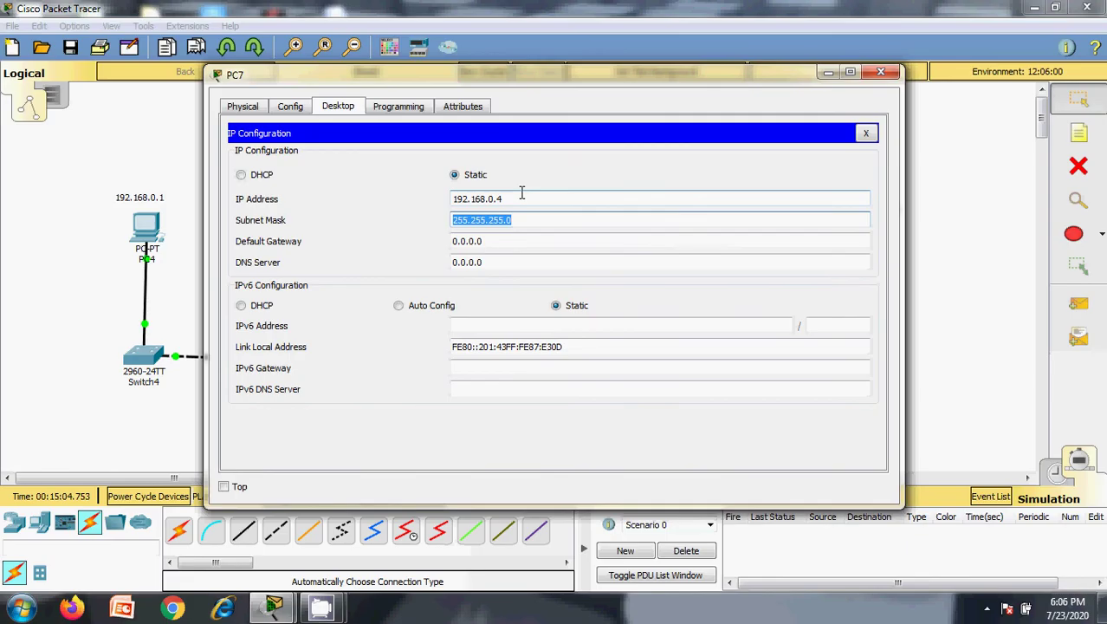
click(880, 72)
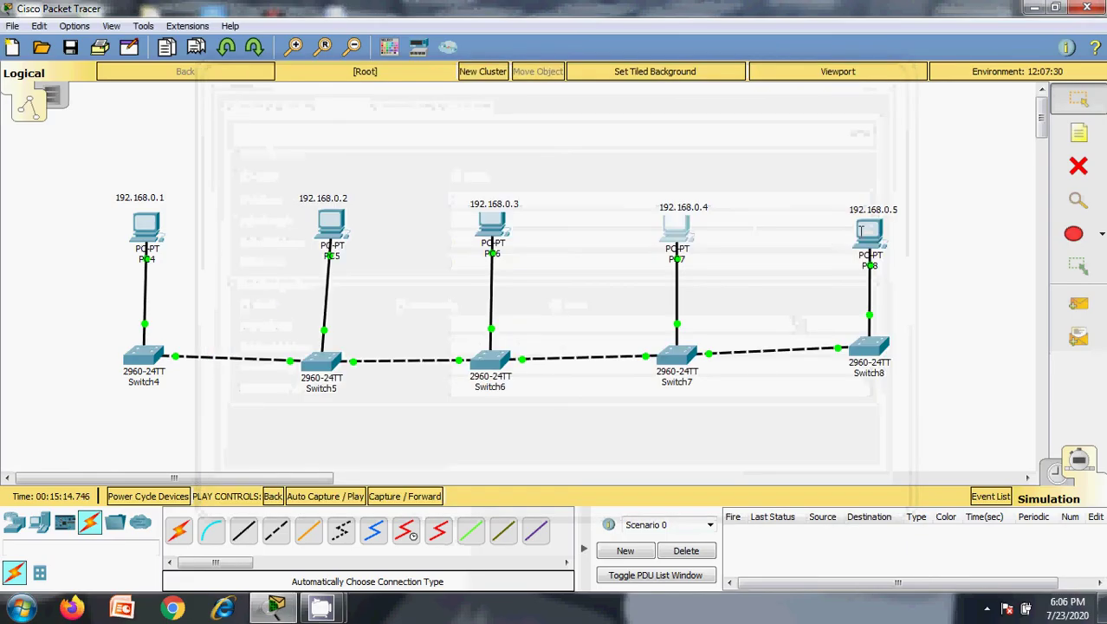
Step: Set PC8's static IP address to 192.168.0.5 with subnet mask 255.255.255.0
click(674, 227)
click(338, 105)
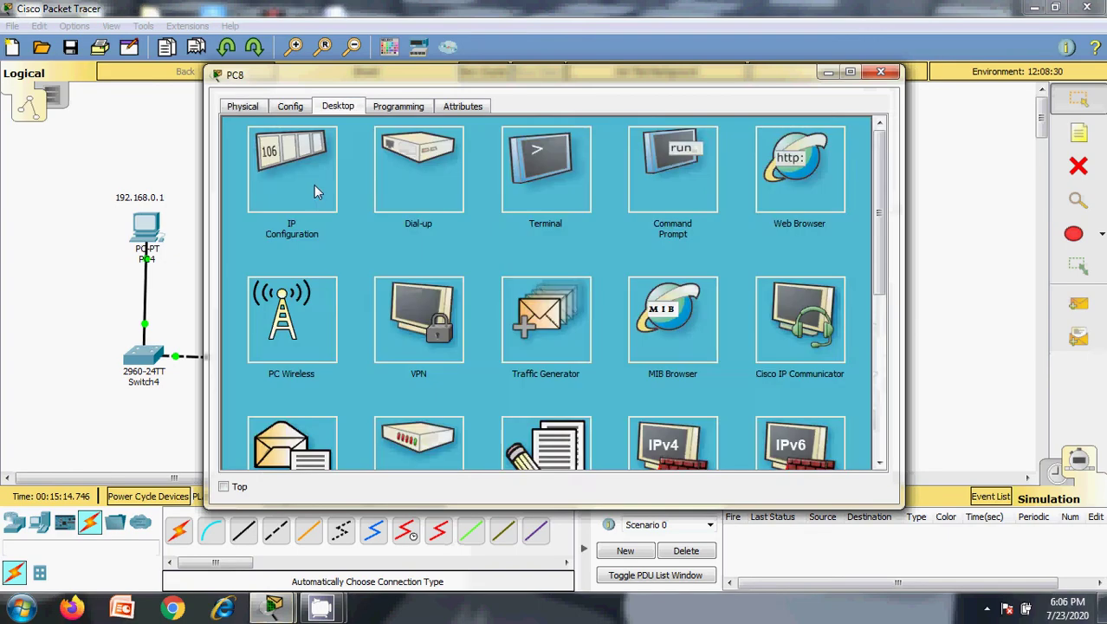
click(277, 163)
click(478, 199)
text(192.168.0.1)
click(477, 220)
click(524, 196)
key(BackSpace)
text(5)
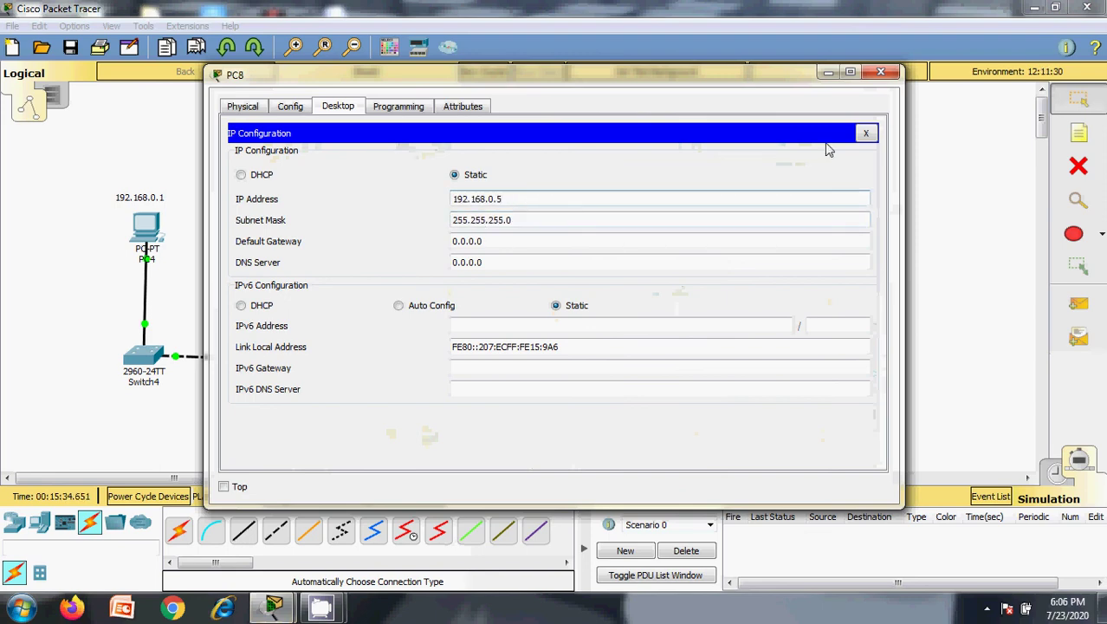
click(547, 241)
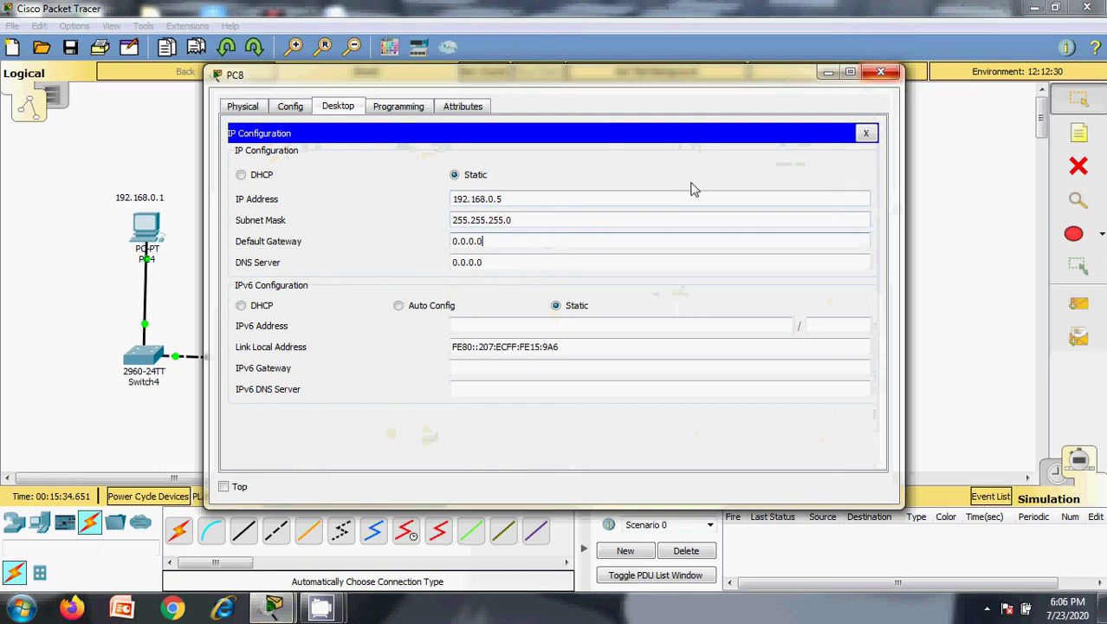
Step: Ping 192.168.0.5 from PC4's command prompt, then delete the current PDU scenario
click(882, 75)
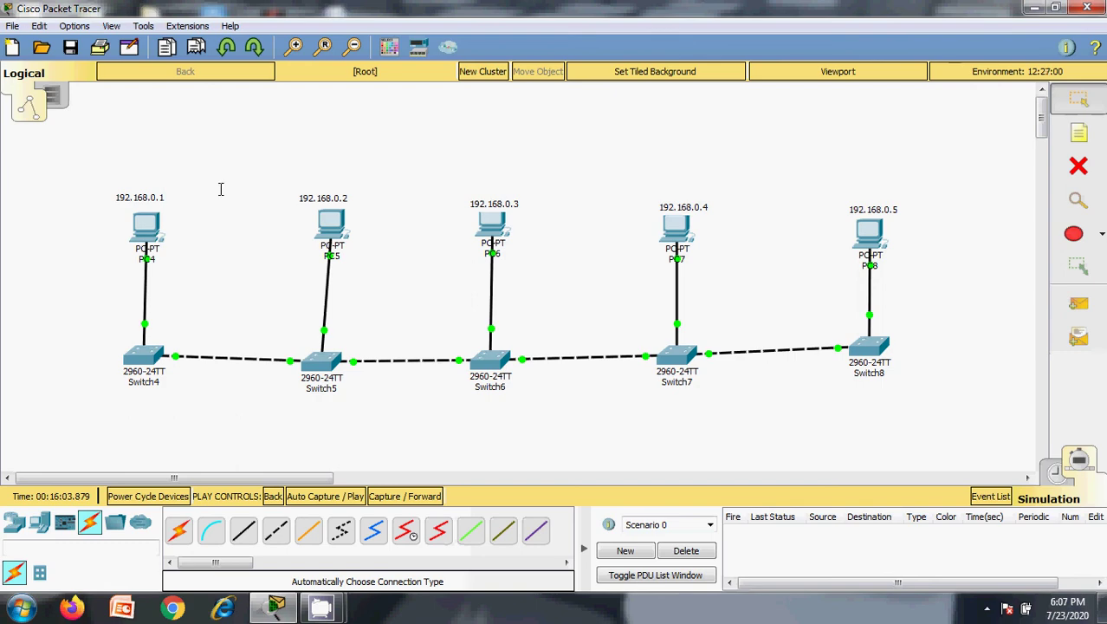
click(151, 223)
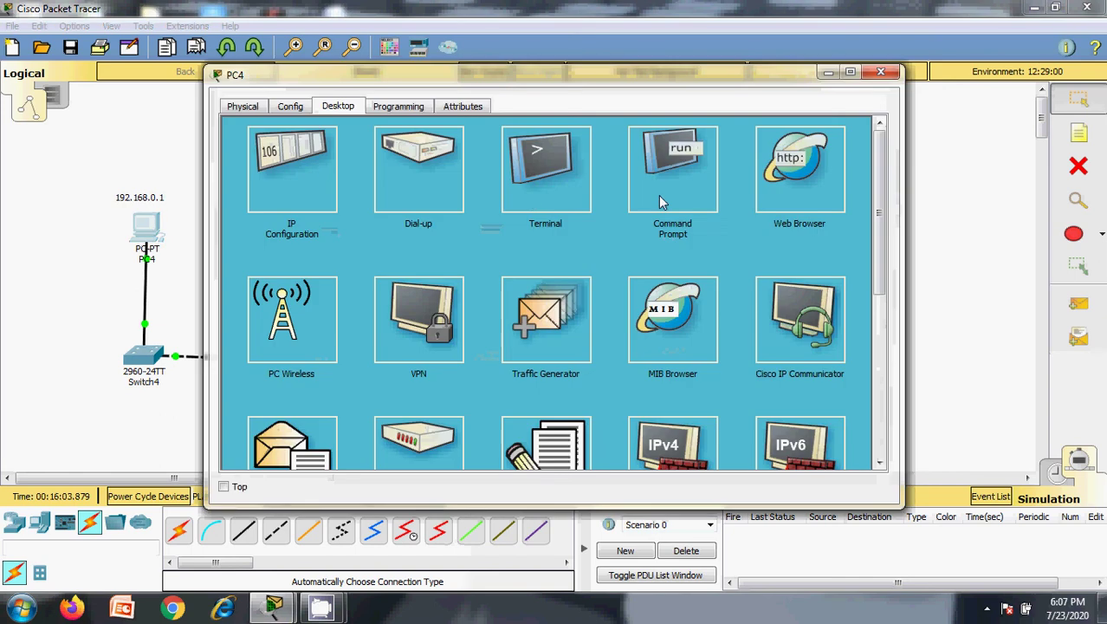
click(675, 192)
drag(424, 85, 375, 293)
text(ping 192)
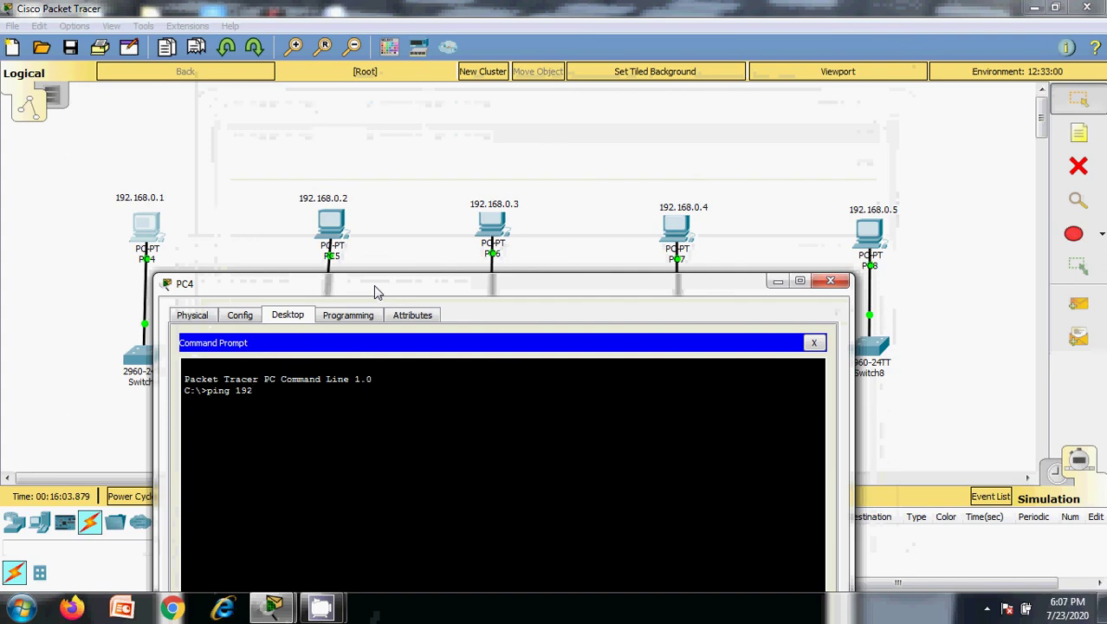
text(/168)
key(BackSpace)
key(BackSpace)
key(BackSpace)
key(BackSpace)
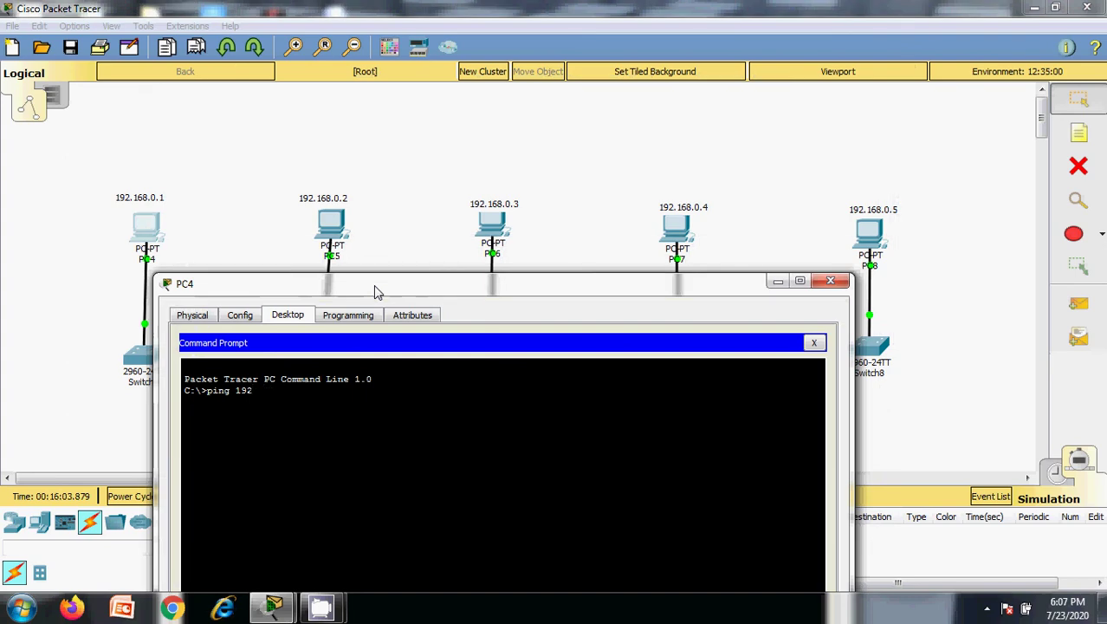
text(.168.0.5)
key(Return)
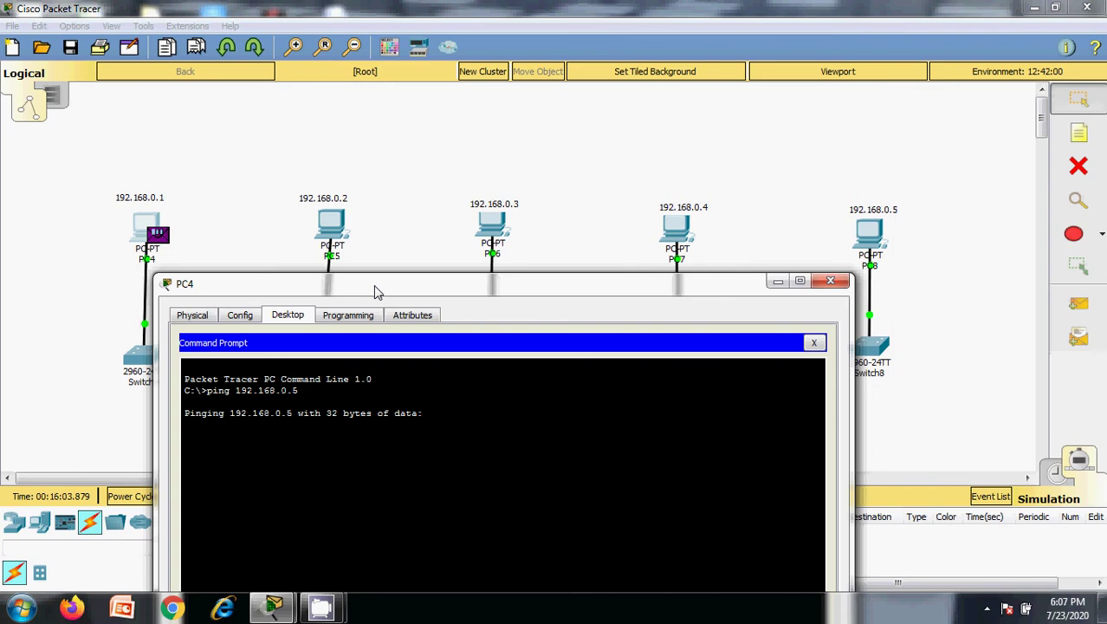
click(827, 280)
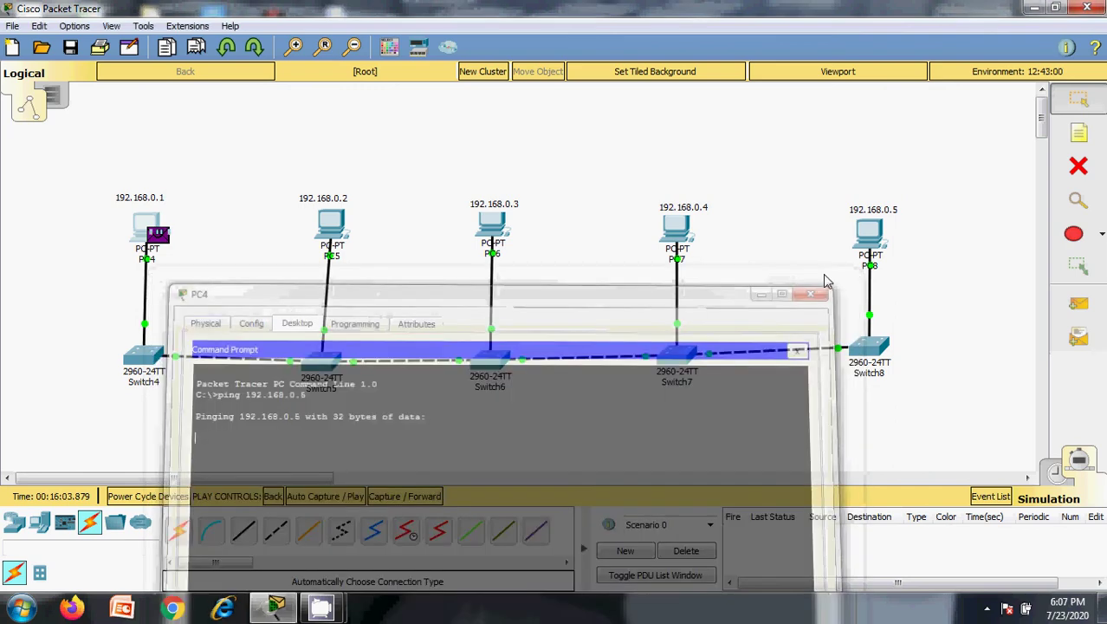
click(697, 549)
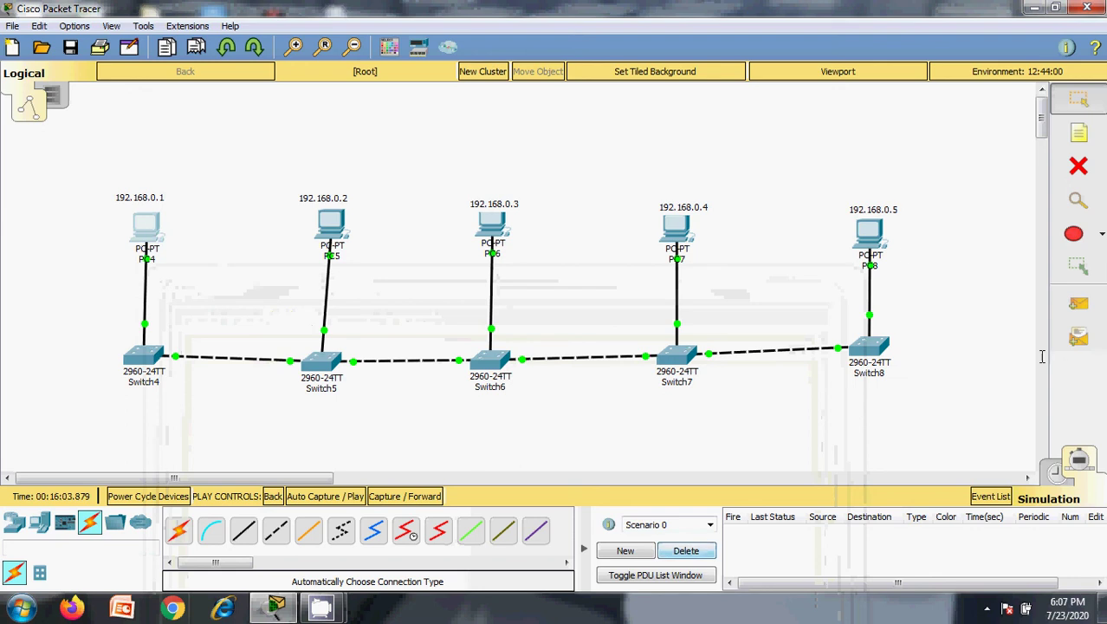
Step: Check the IP configuration of PC8 and PC4 for the correct address and subnet mask
click(862, 230)
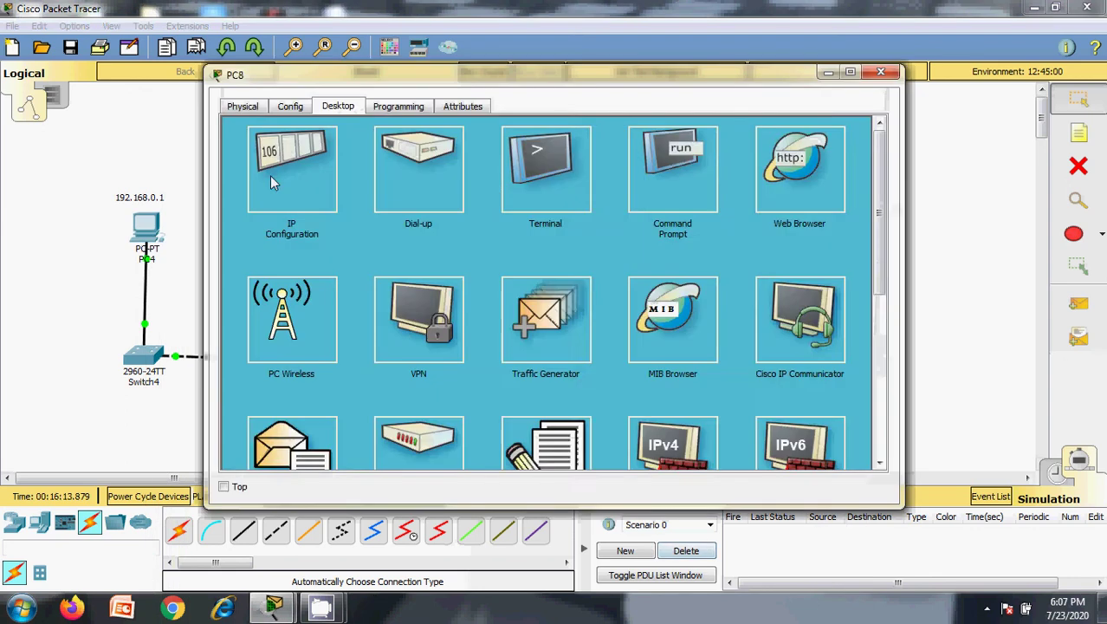
click(271, 176)
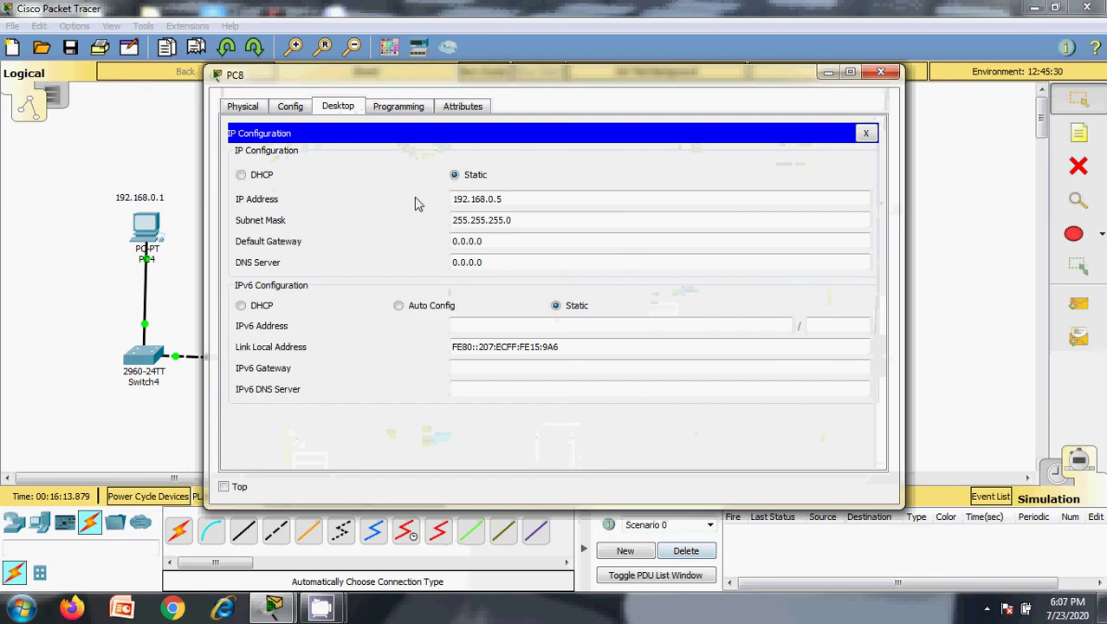
click(881, 72)
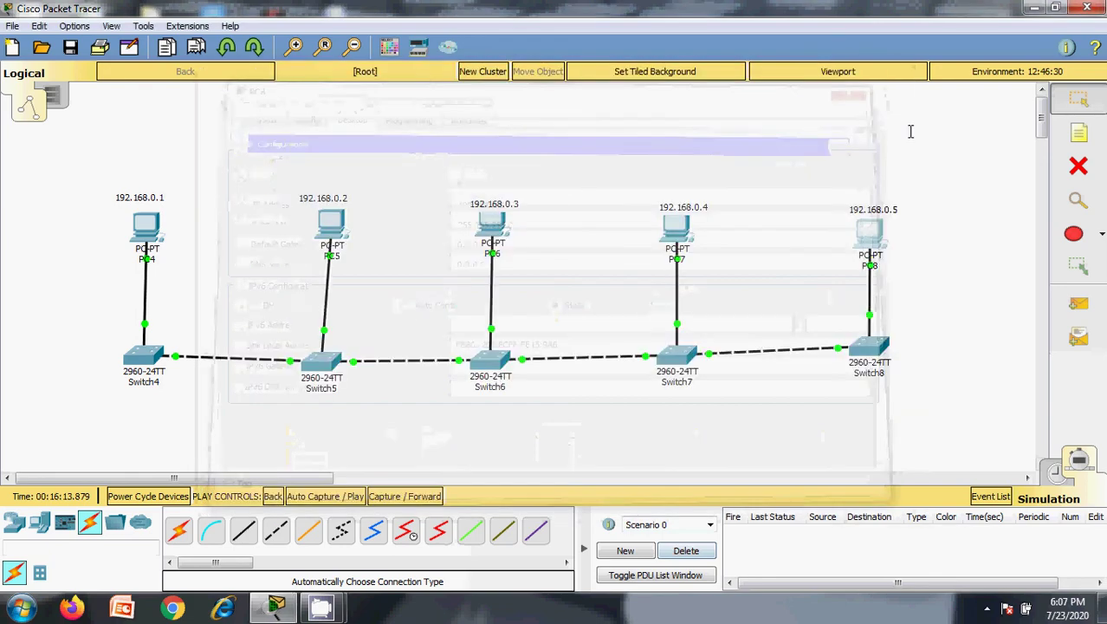
click(149, 223)
click(313, 181)
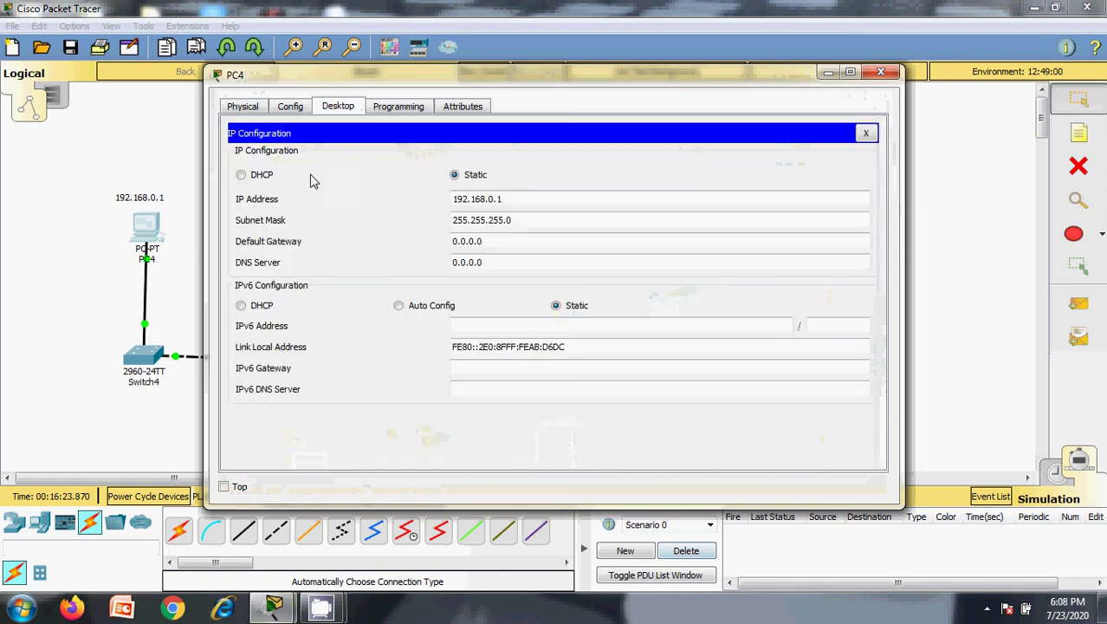
click(883, 73)
Step: Check the IP configuration of PC5 and PC6 for the correct address and subnet mask
click(327, 221)
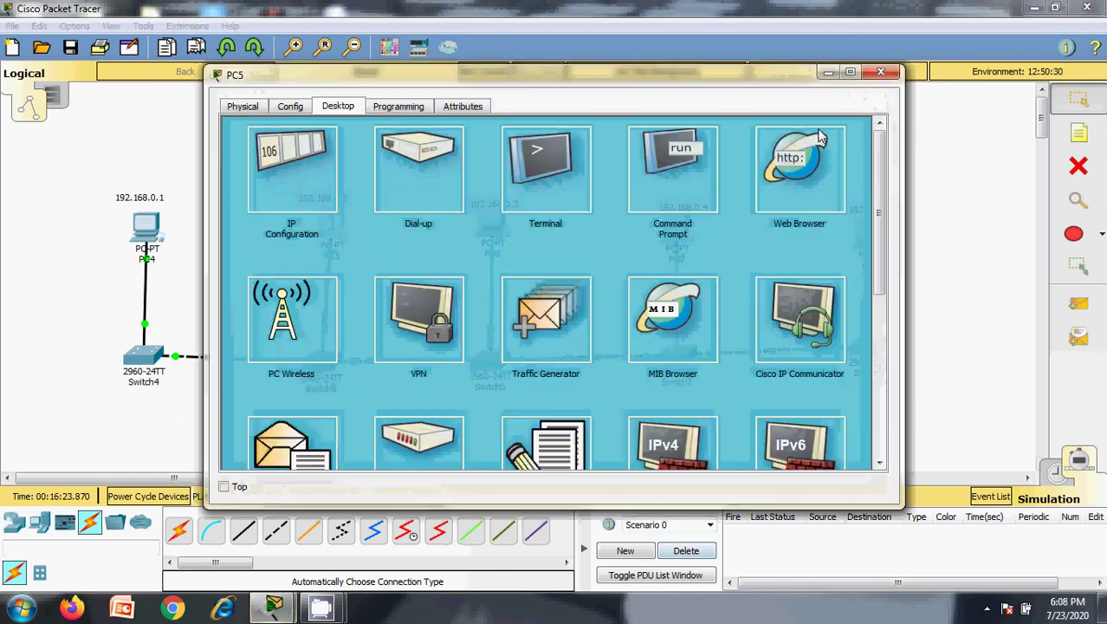
click(281, 190)
click(882, 72)
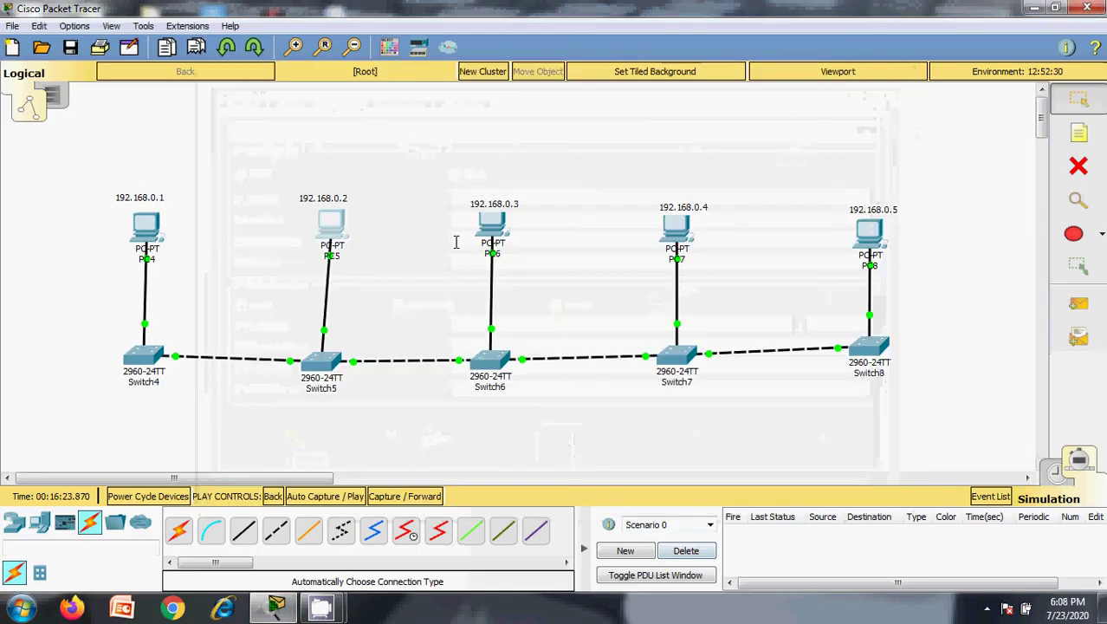
click(496, 229)
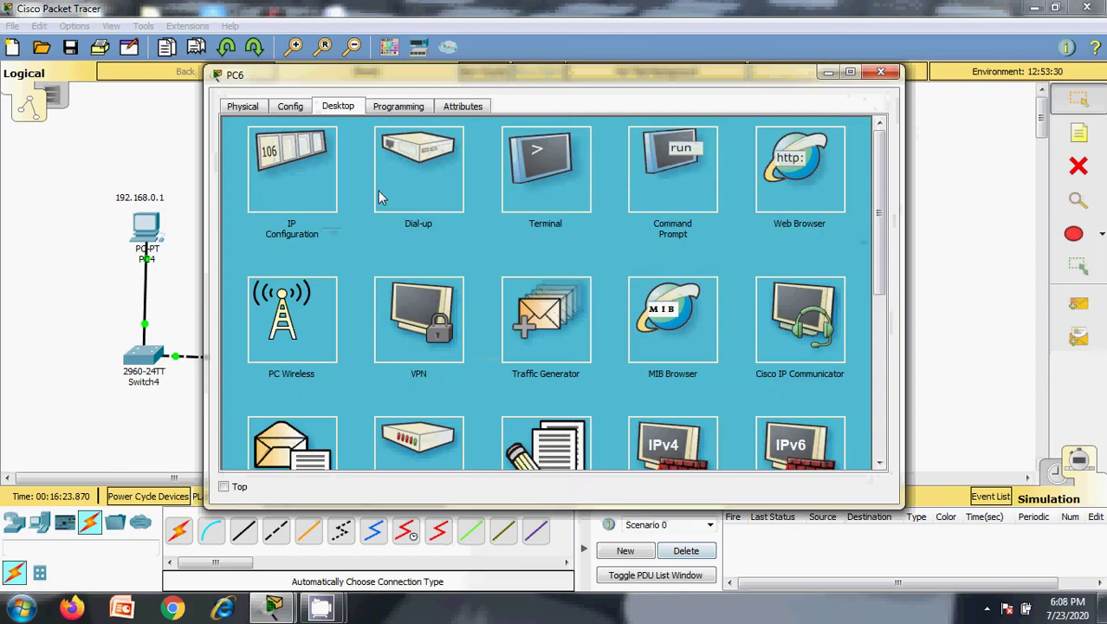
click(329, 178)
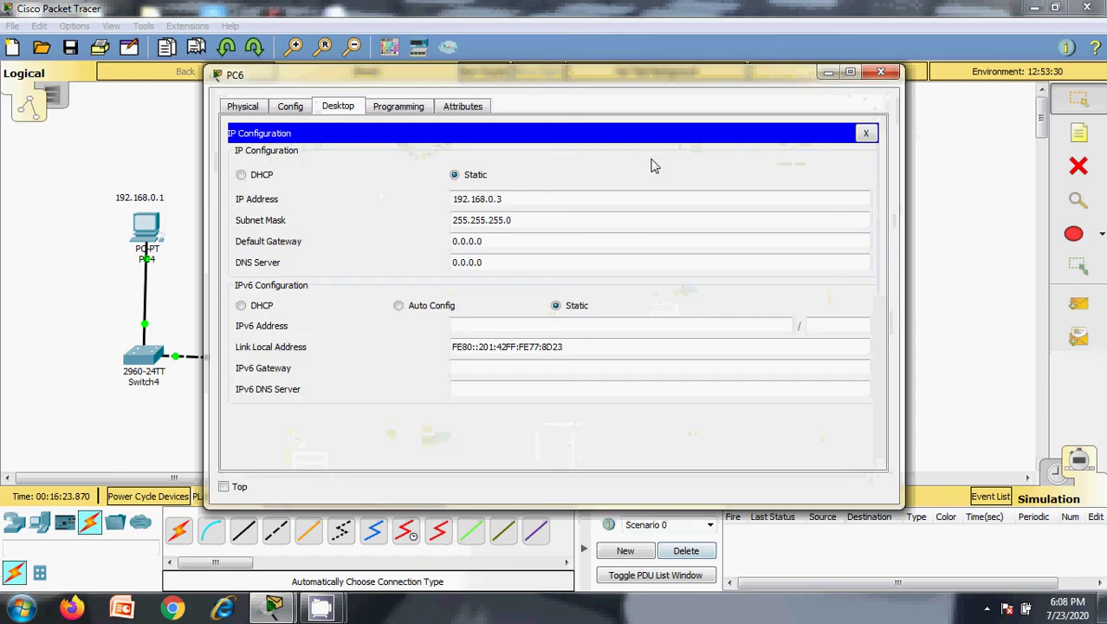
click(881, 74)
Step: Check the IP configuration of PC7 and recheck that of PC8
click(680, 227)
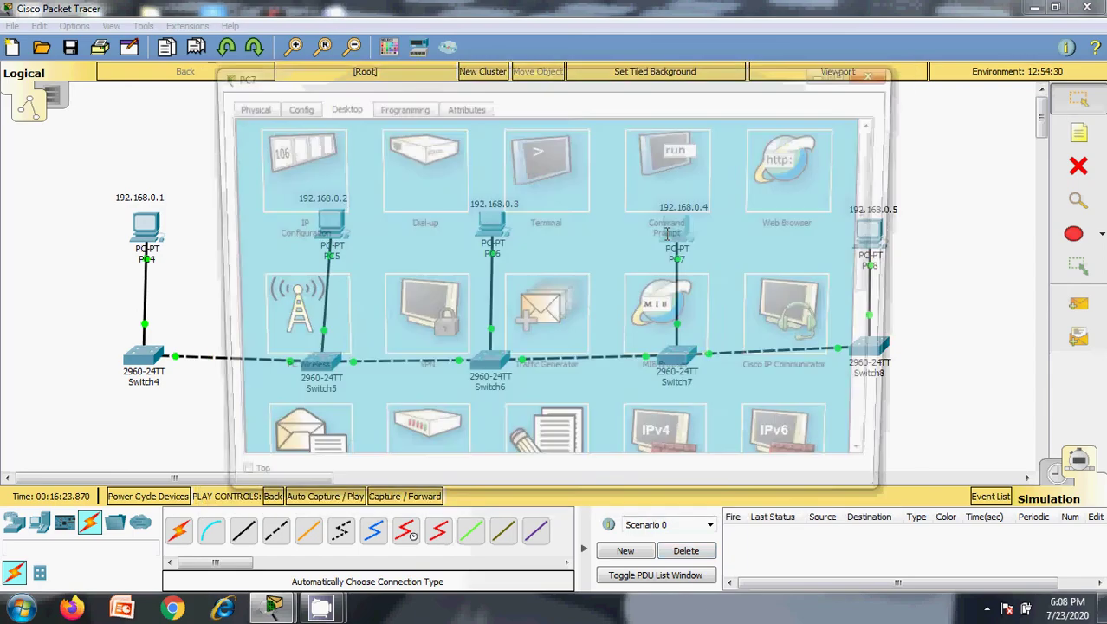
click(334, 184)
click(882, 74)
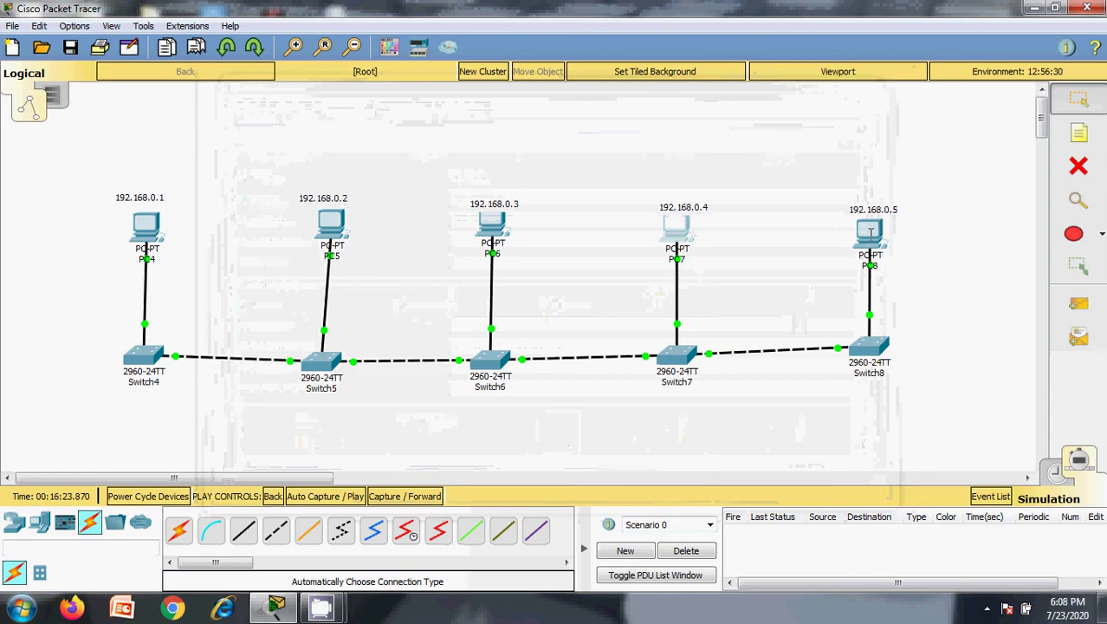
click(870, 230)
click(314, 182)
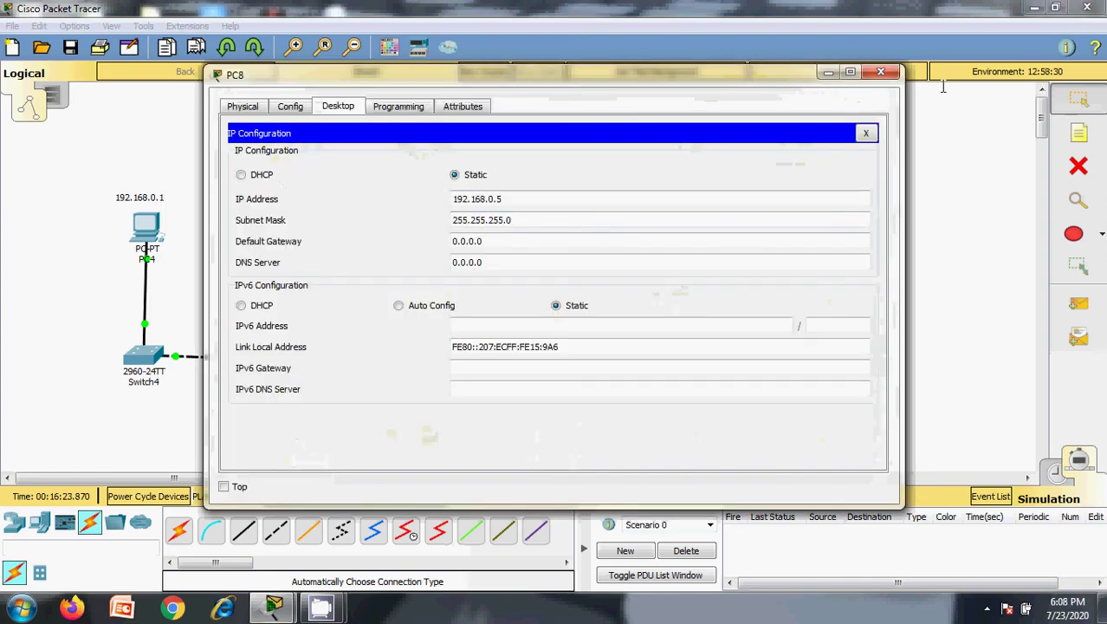
click(881, 74)
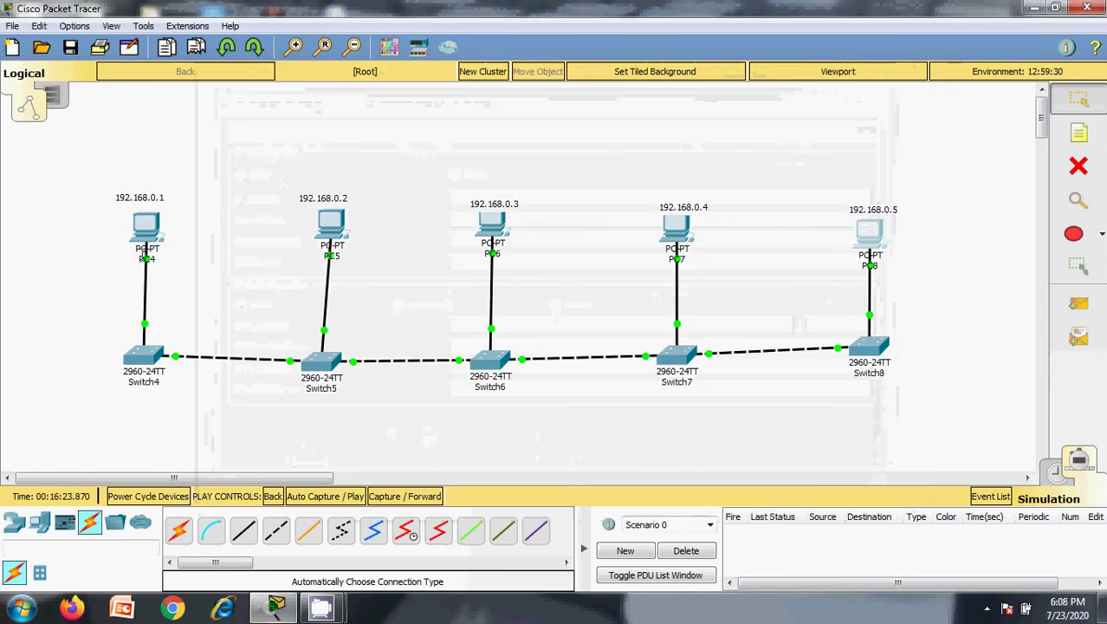
Step: Repeat the ping to 192.168.0.5 from PC4's command prompt and close the PC4 window
click(147, 223)
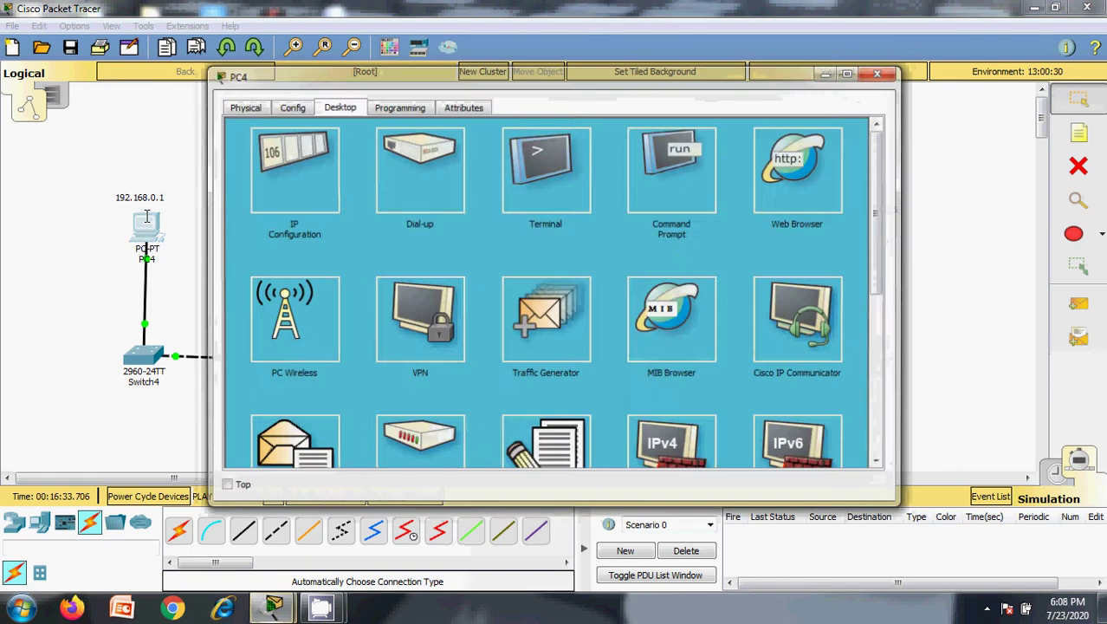
click(652, 187)
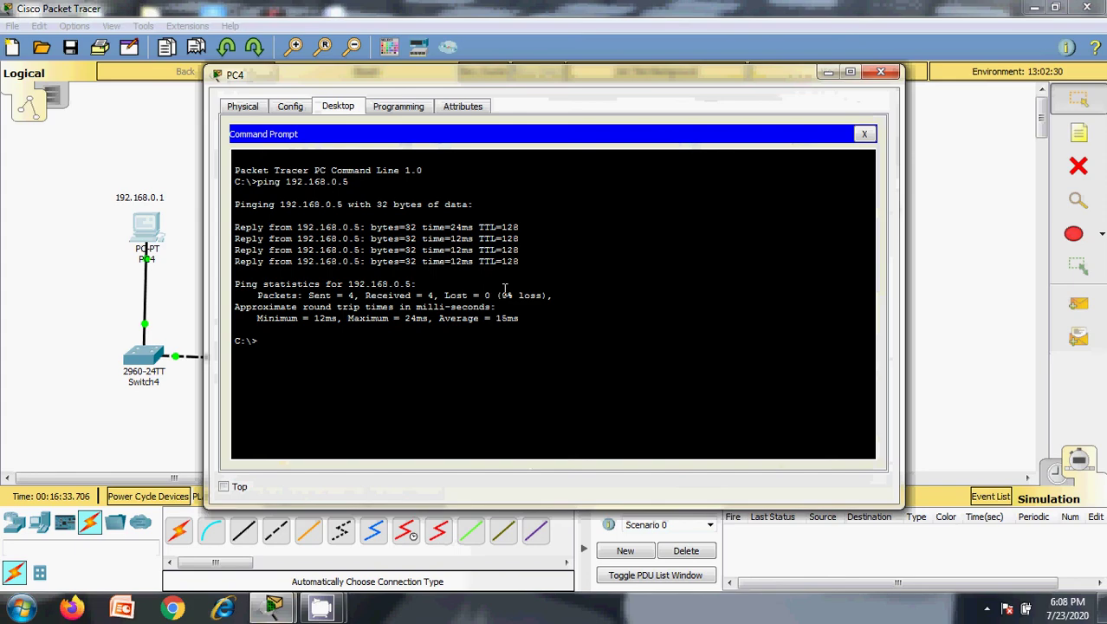
key(Up)
key(Return)
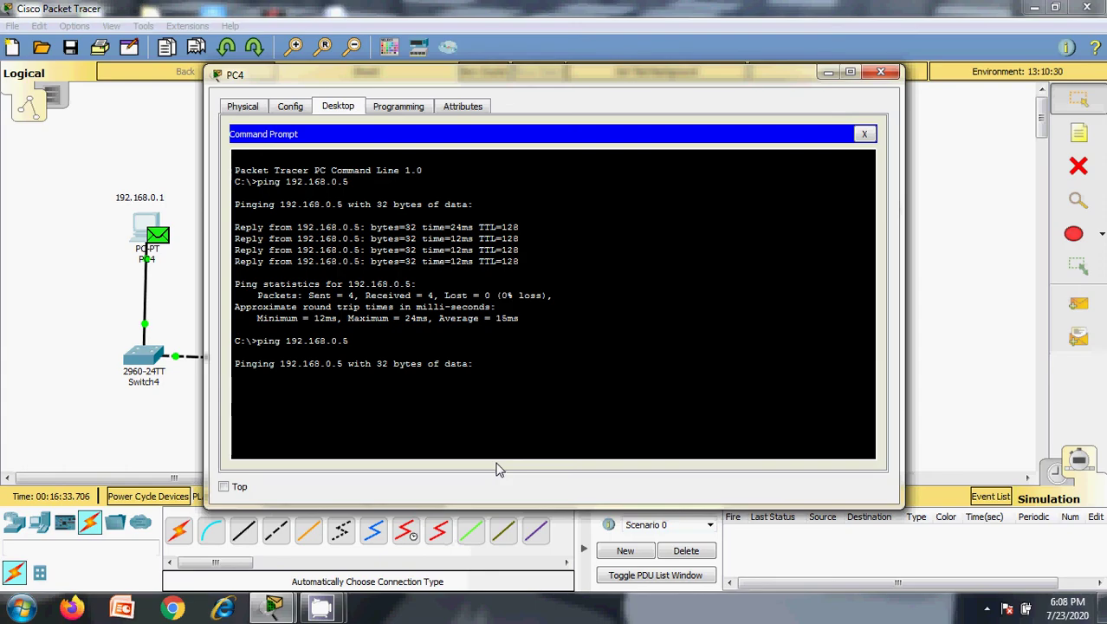
drag(495, 87, 513, 182)
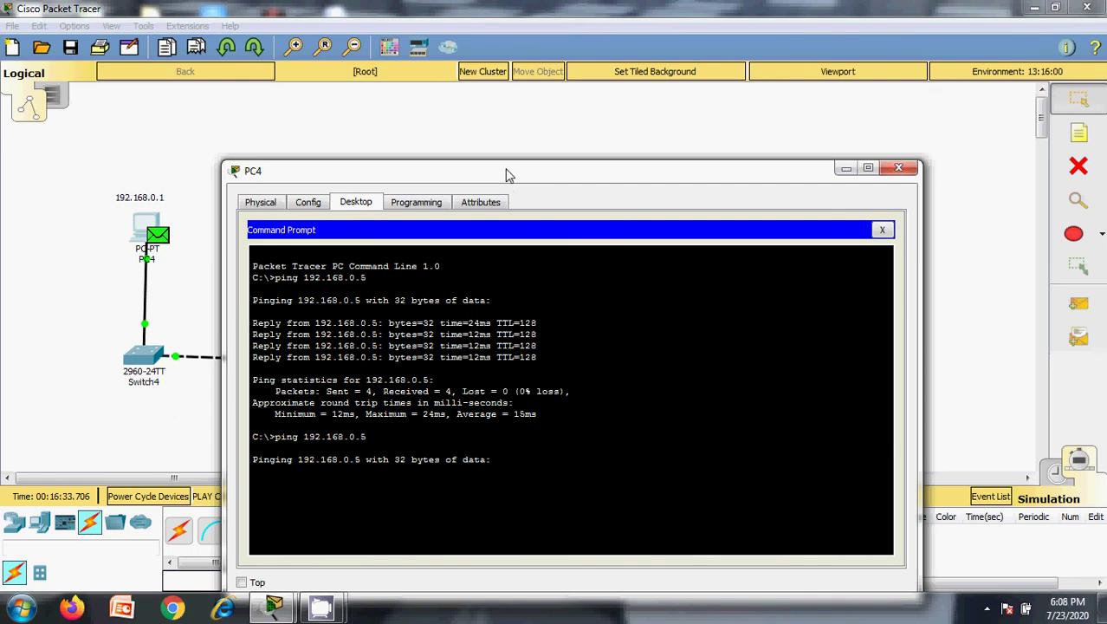
click(902, 171)
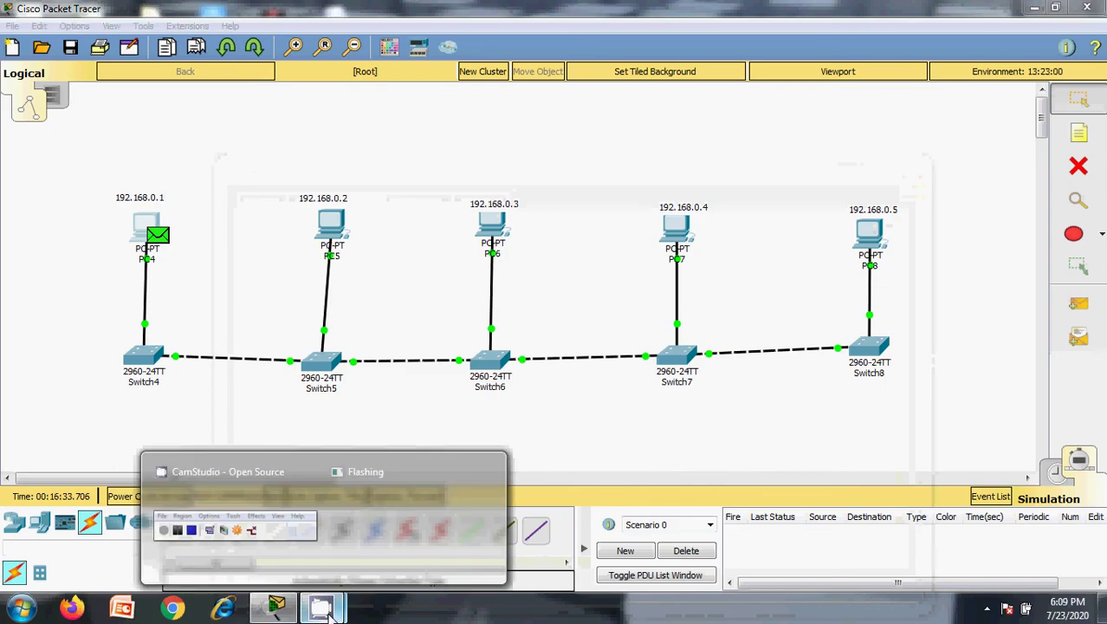
Step: Show the Simulation Panel with its event list beside the workspace
click(1096, 314)
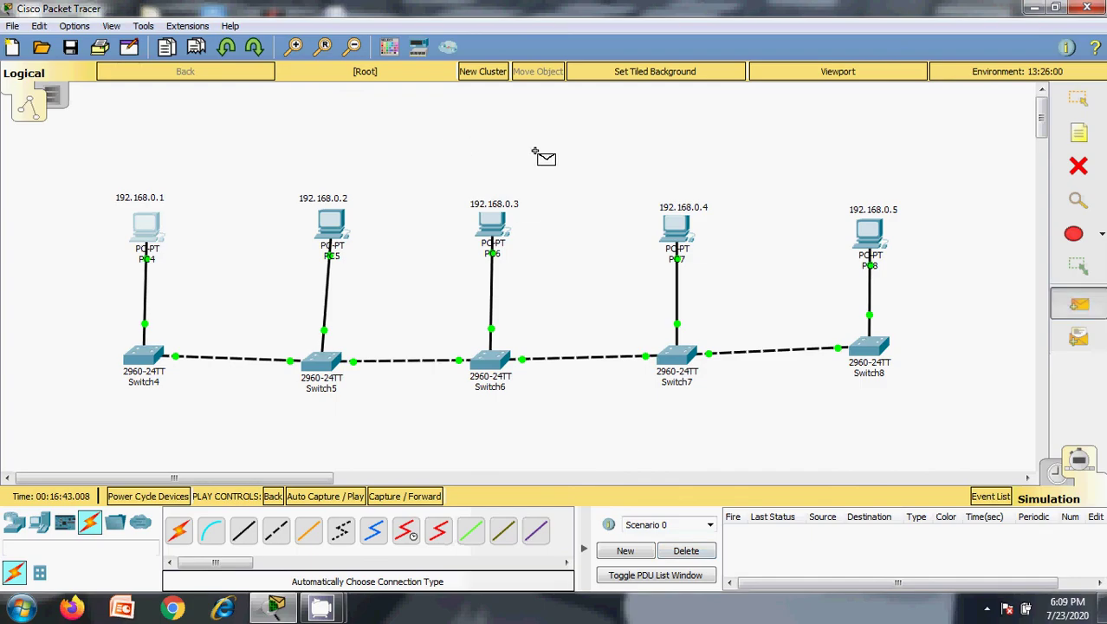
click(111, 27)
click(151, 116)
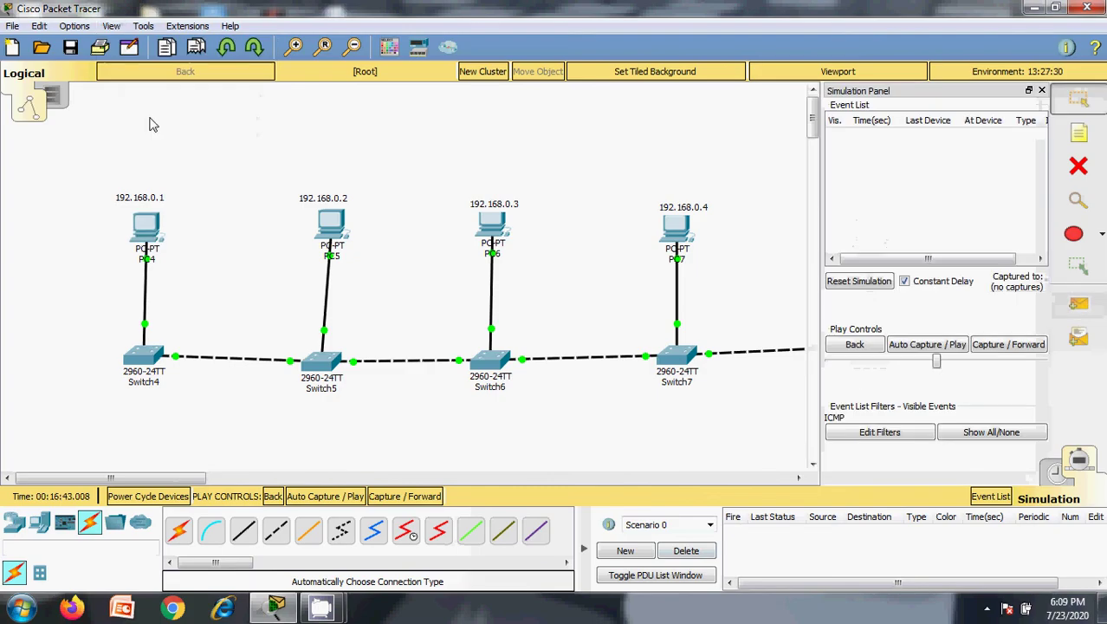
Step: Add a simple PDU with PC4 as the source and PC8 as the destination
click(1077, 305)
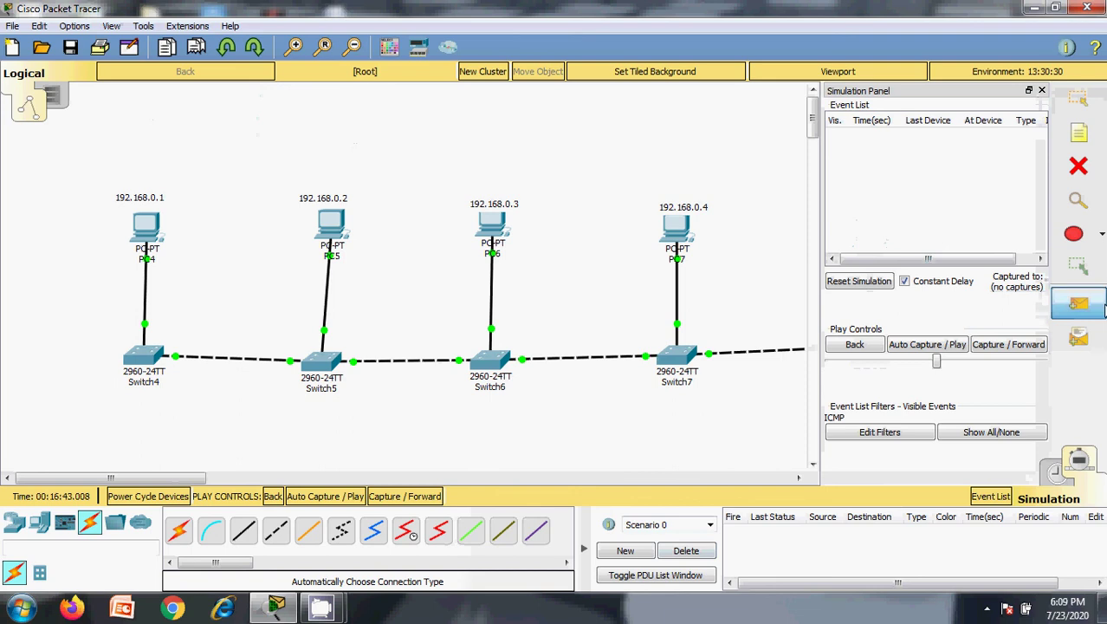
click(800, 478)
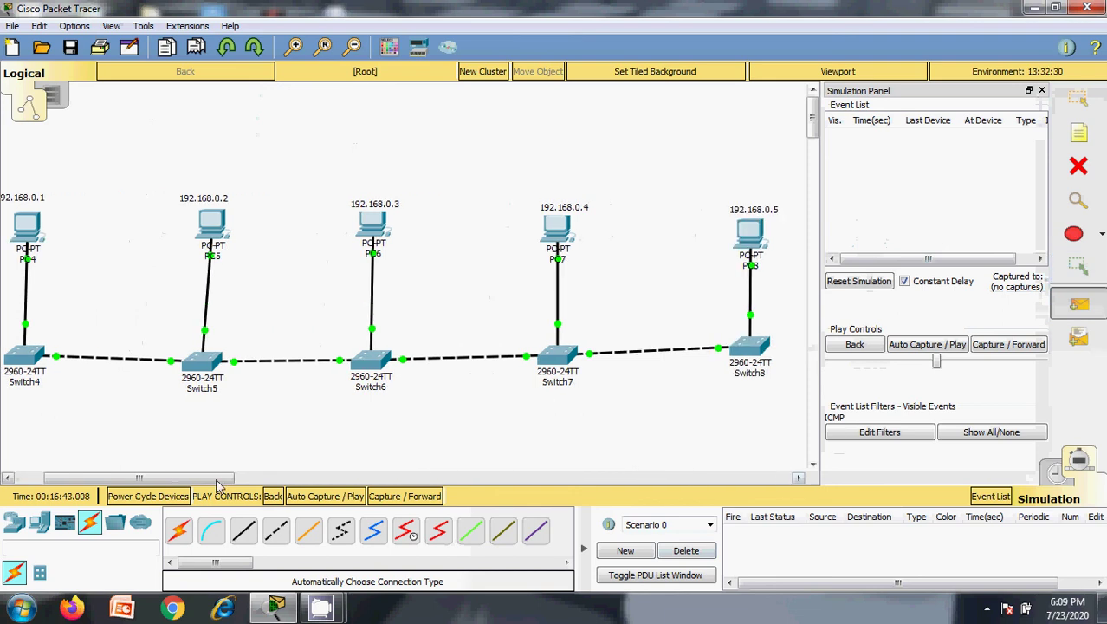
drag(108, 479, 102, 479)
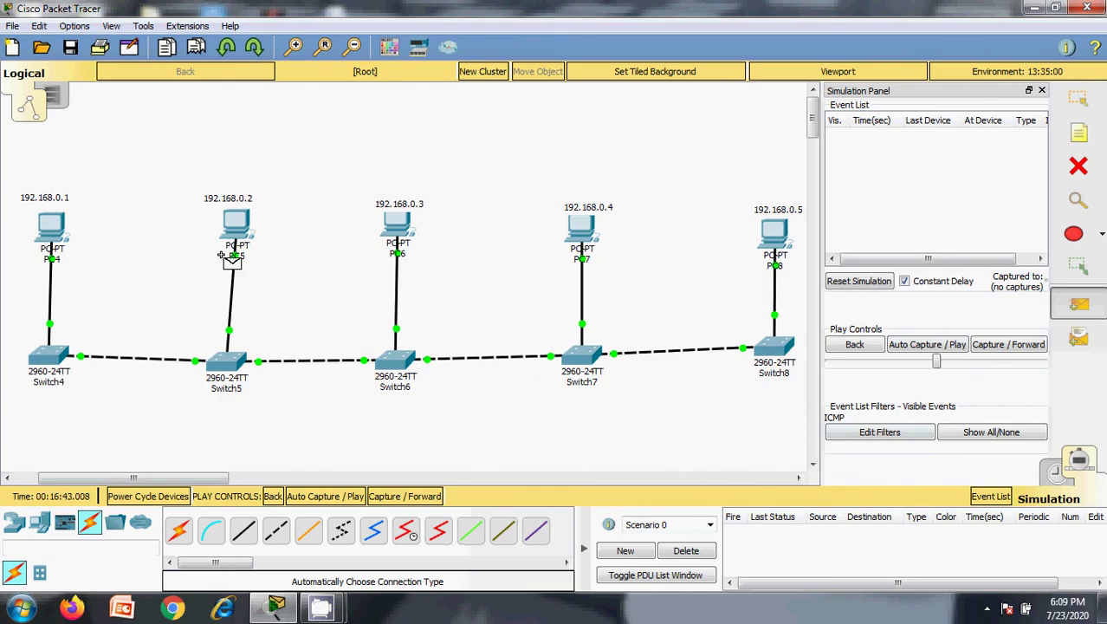
click(41, 229)
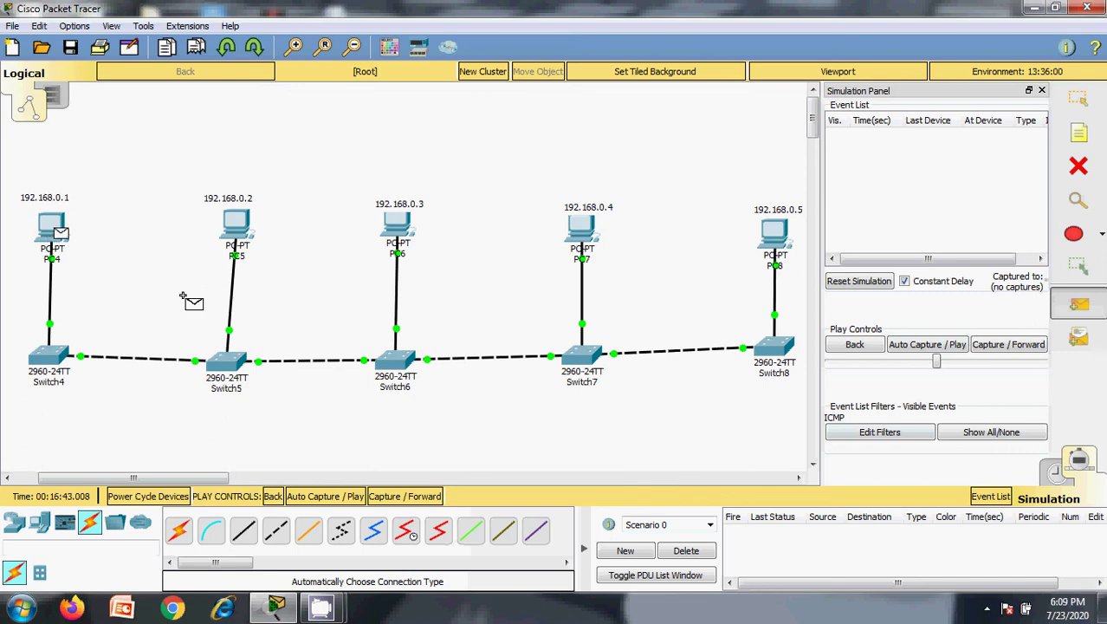
click(771, 232)
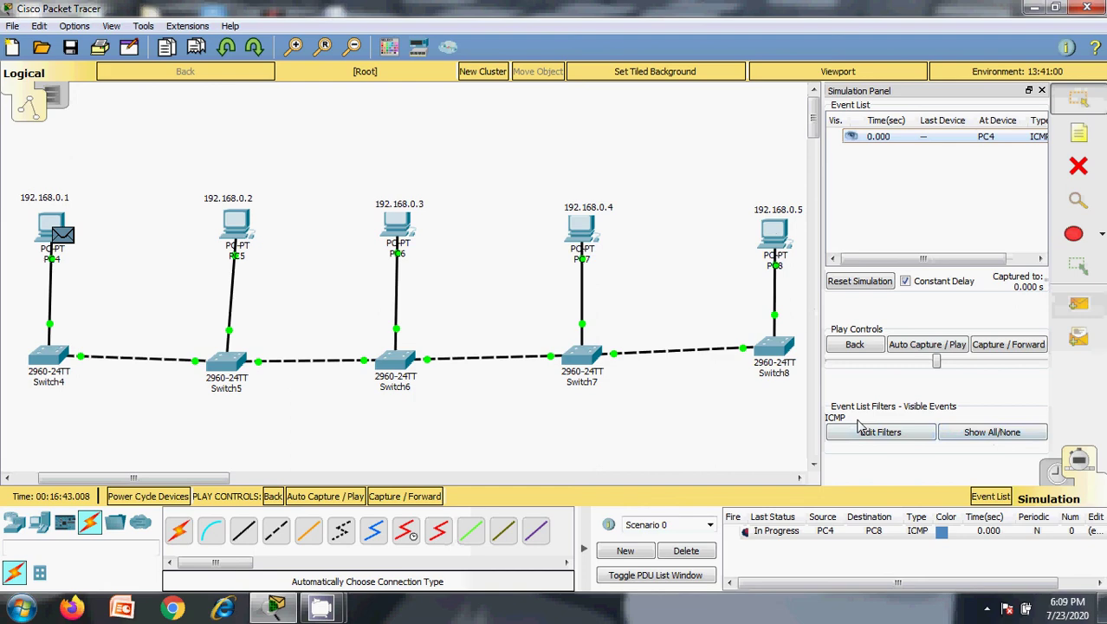
Step: Toggle the event list filters between all and none, and limit the visible events to ICMP
click(999, 436)
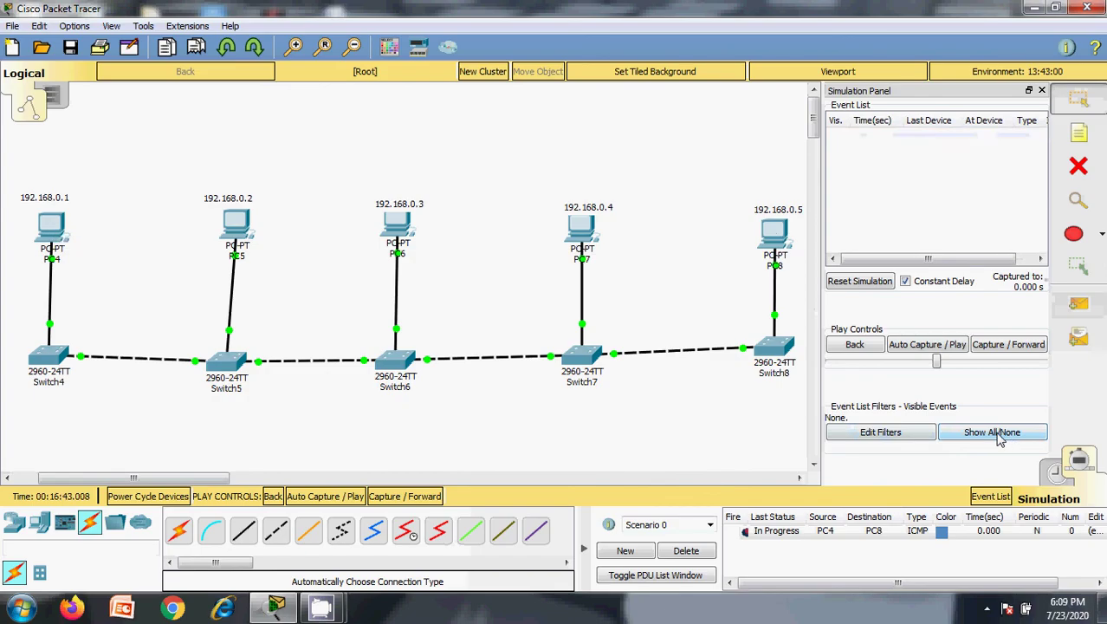
click(999, 433)
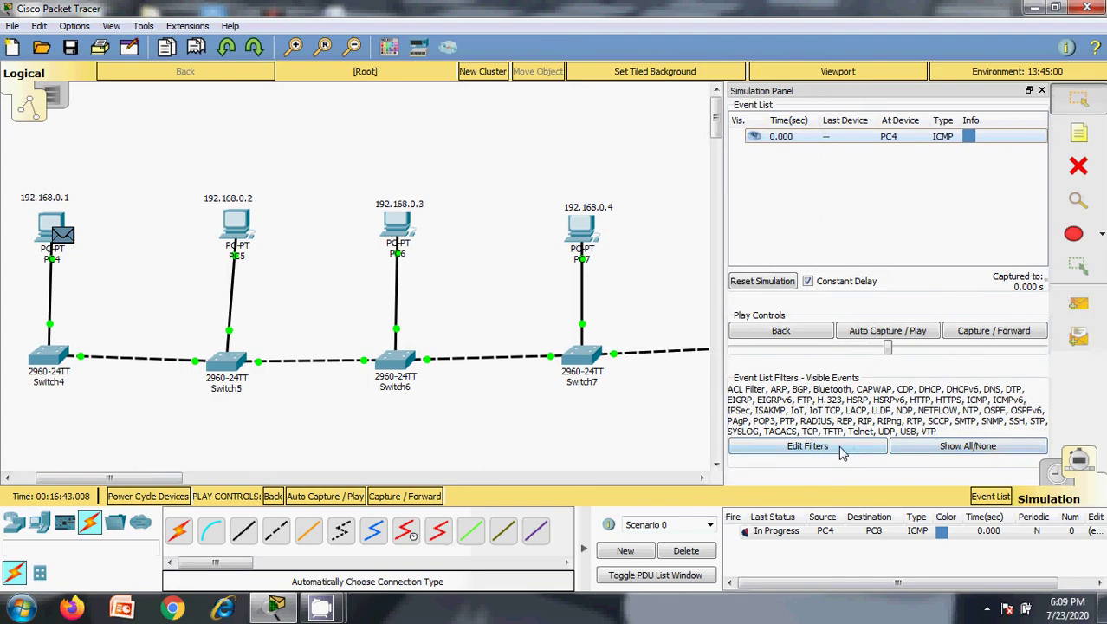
click(964, 449)
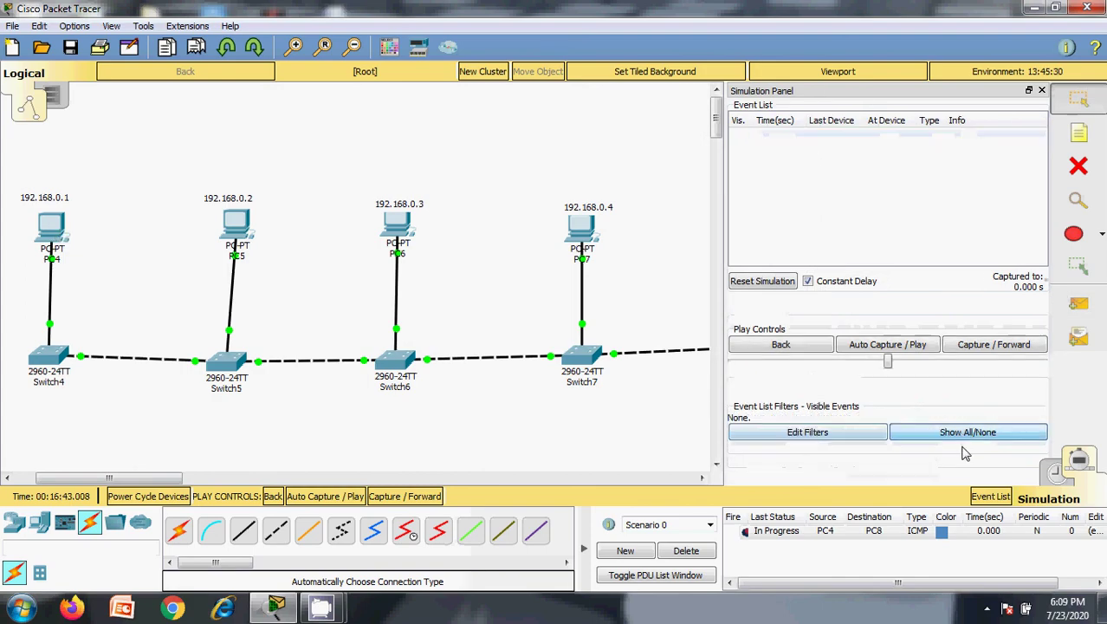
click(871, 435)
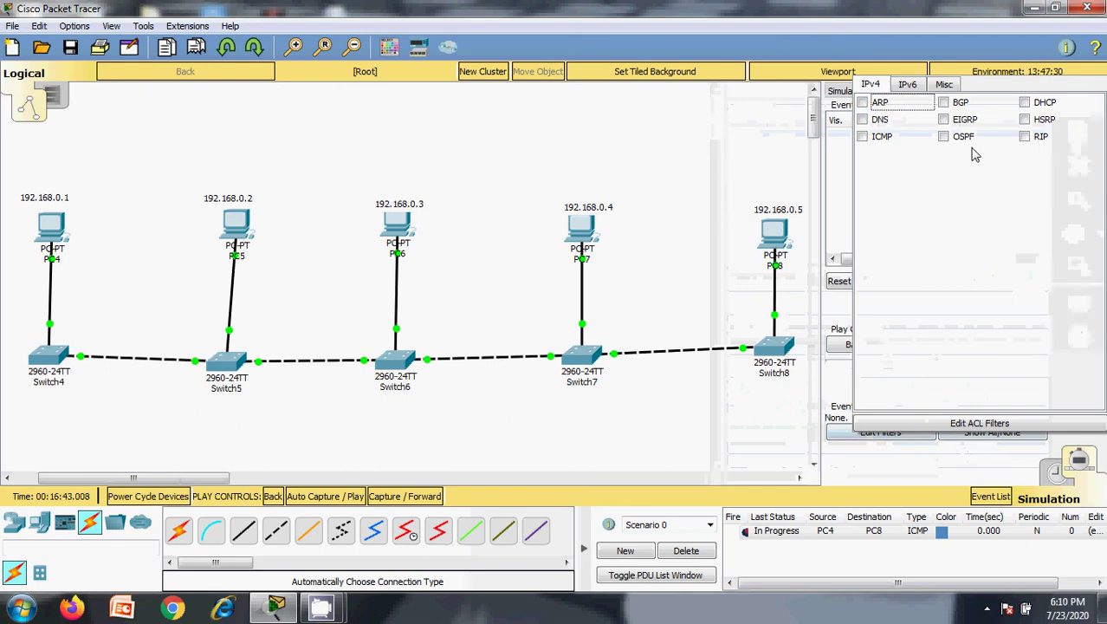
click(879, 138)
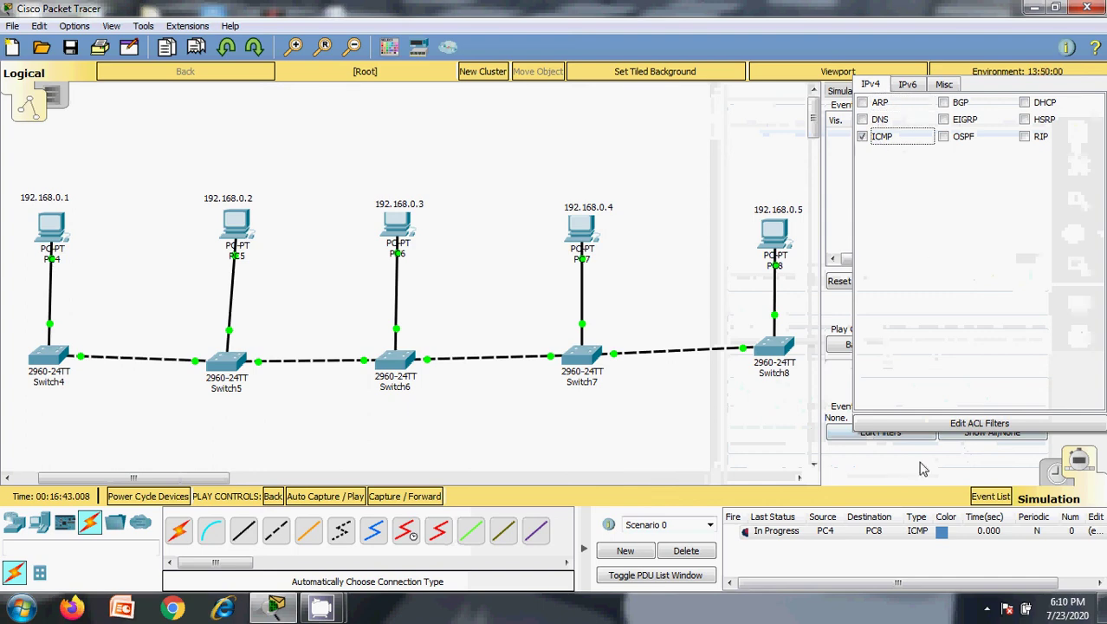
click(925, 485)
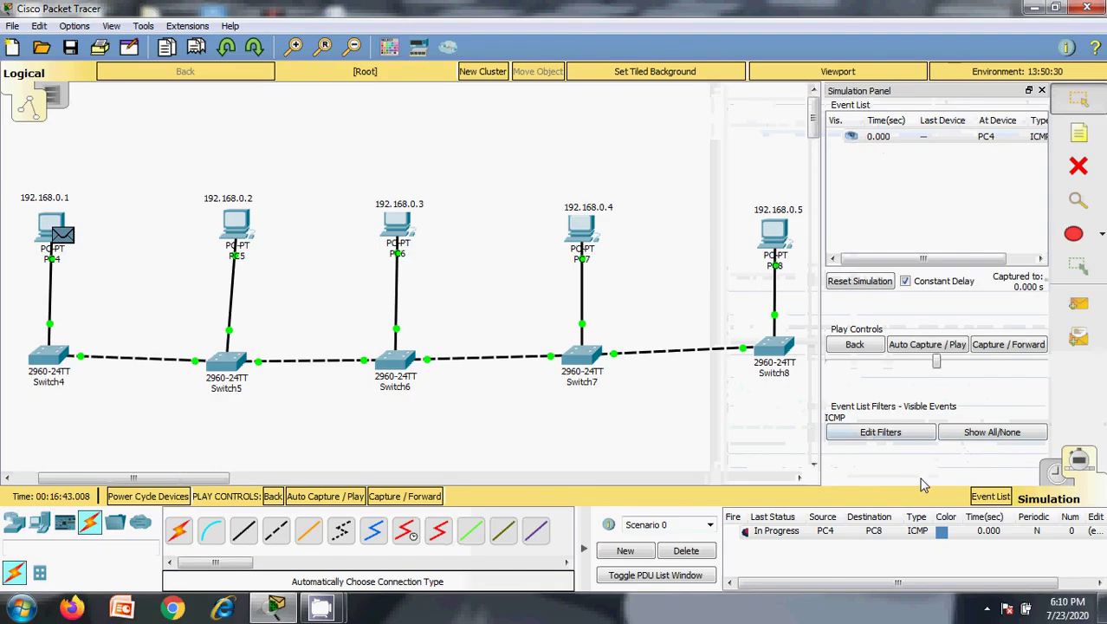
Step: Advance the simulation one event at a time until the ICMP packet from PC4 reaches PC8
click(1001, 351)
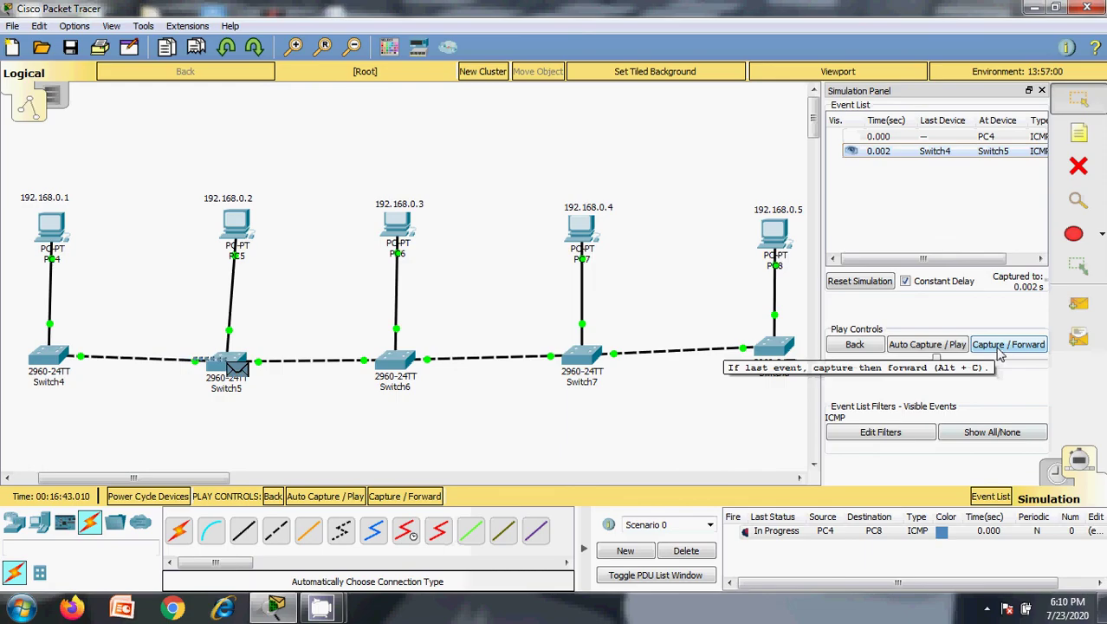
click(1000, 351)
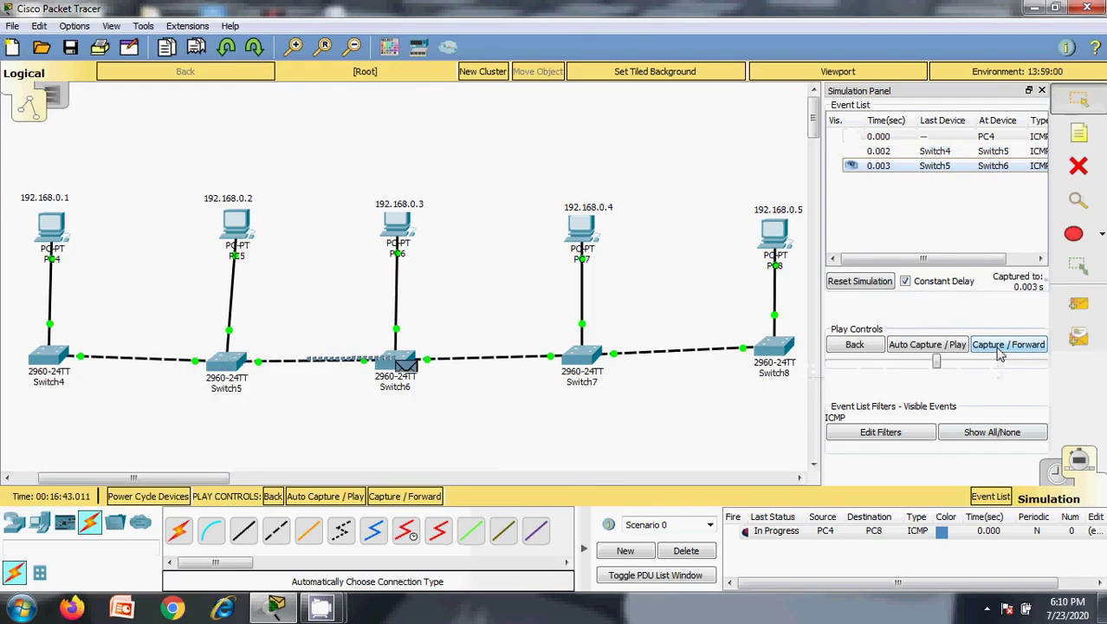
click(1001, 351)
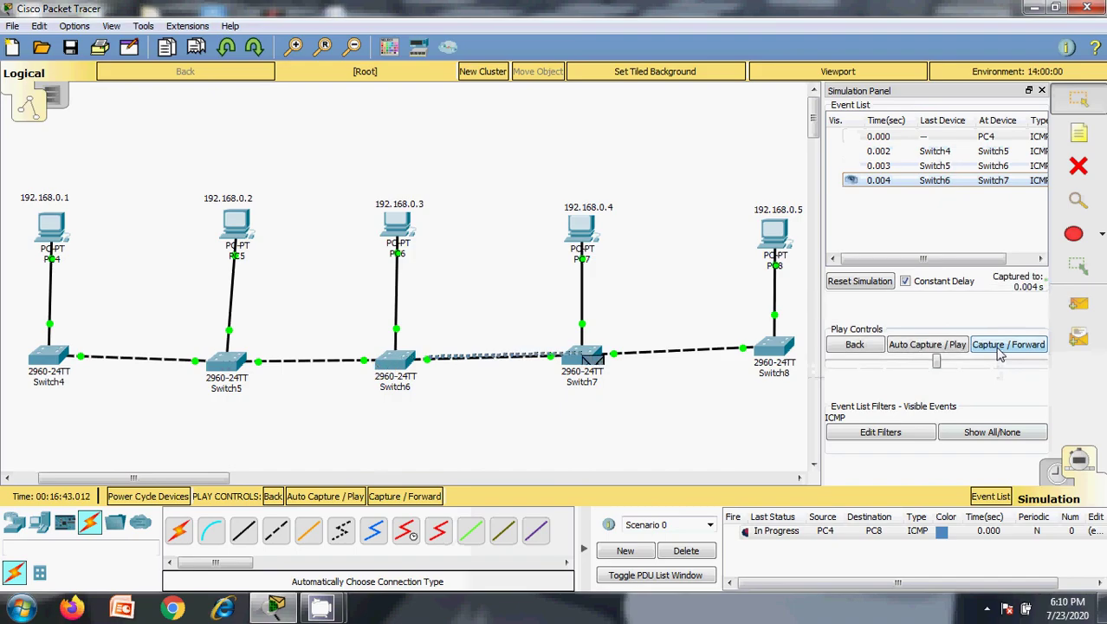
click(1001, 346)
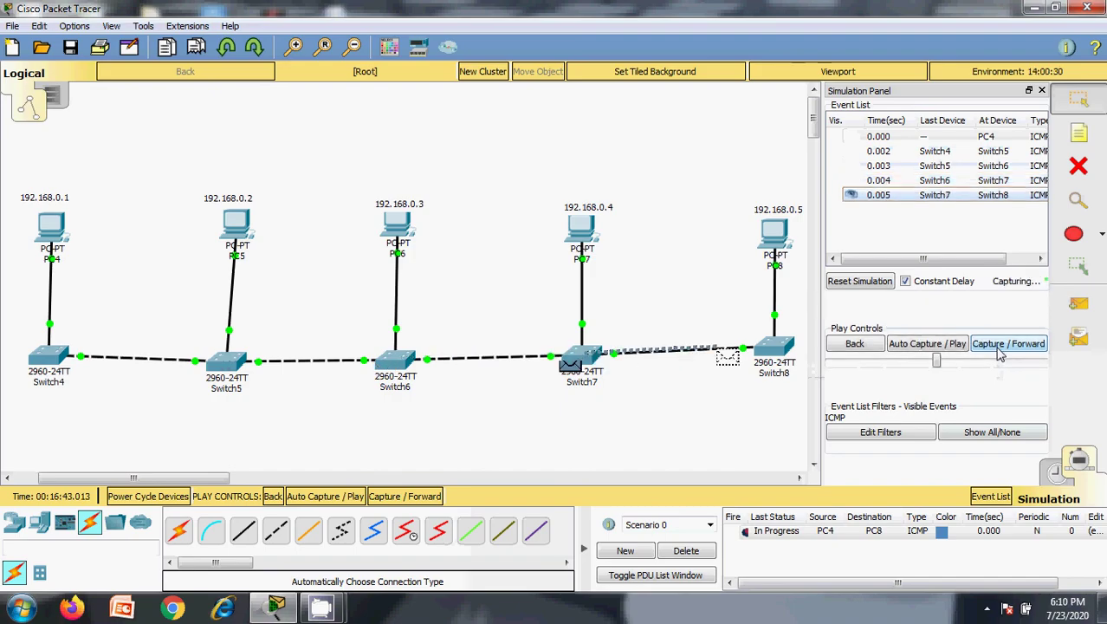
click(1001, 347)
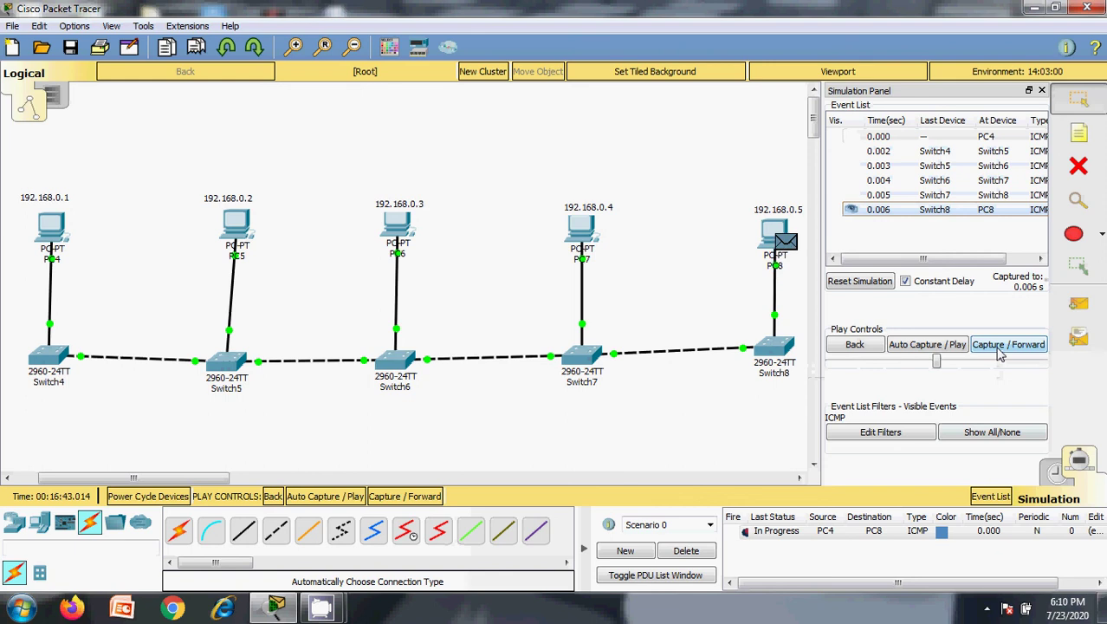
Step: Continue capturing single events until the reply from PC8 travels back through the switches to PC4
click(1001, 351)
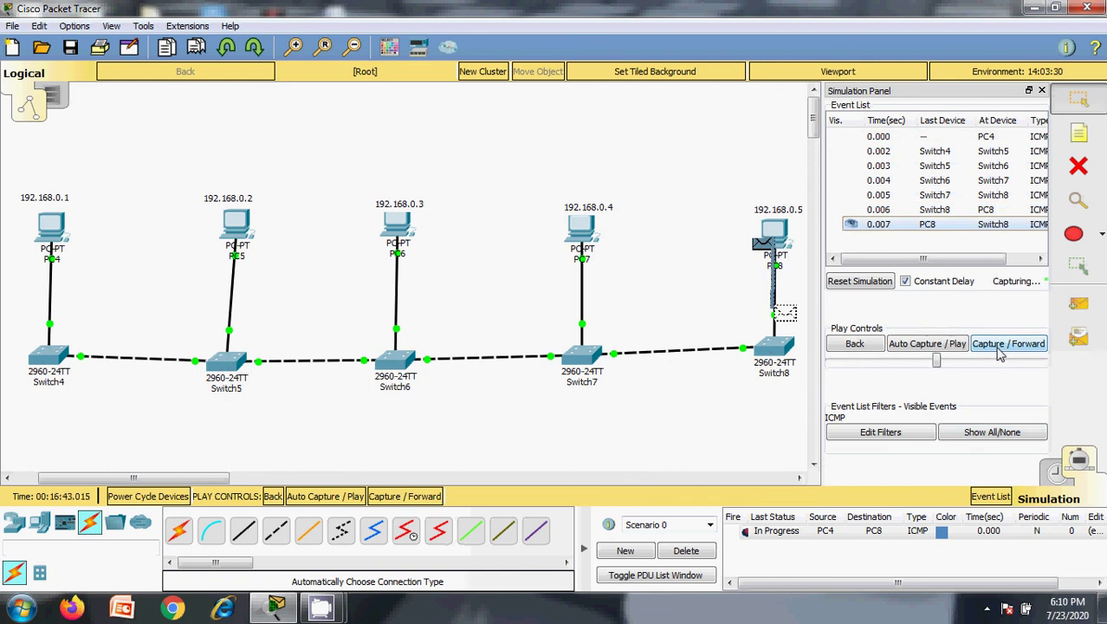
click(1000, 351)
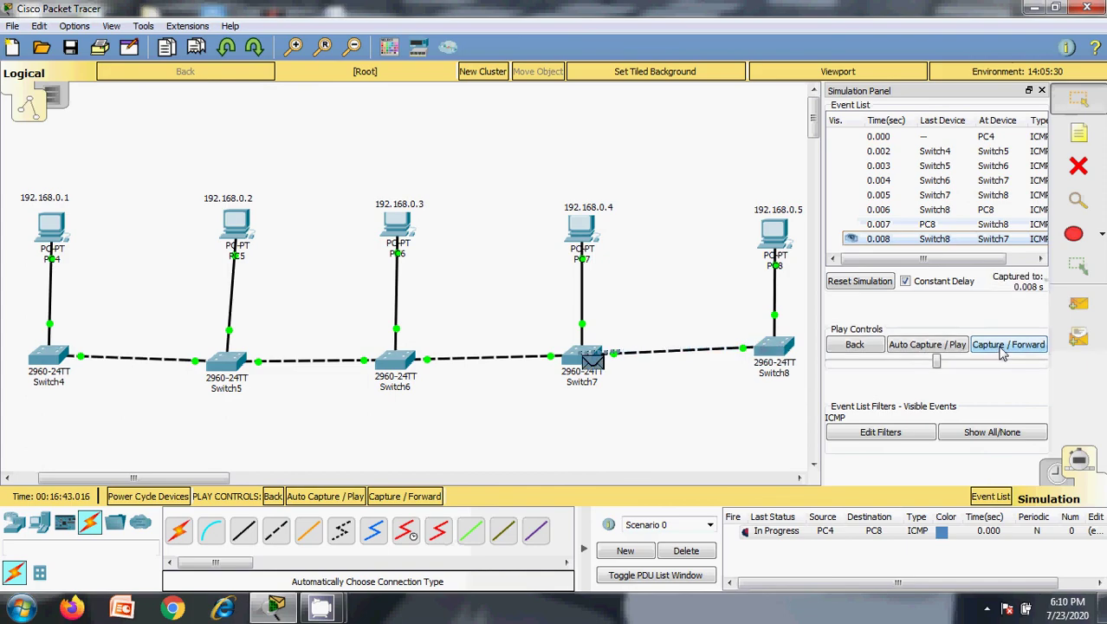
click(1001, 351)
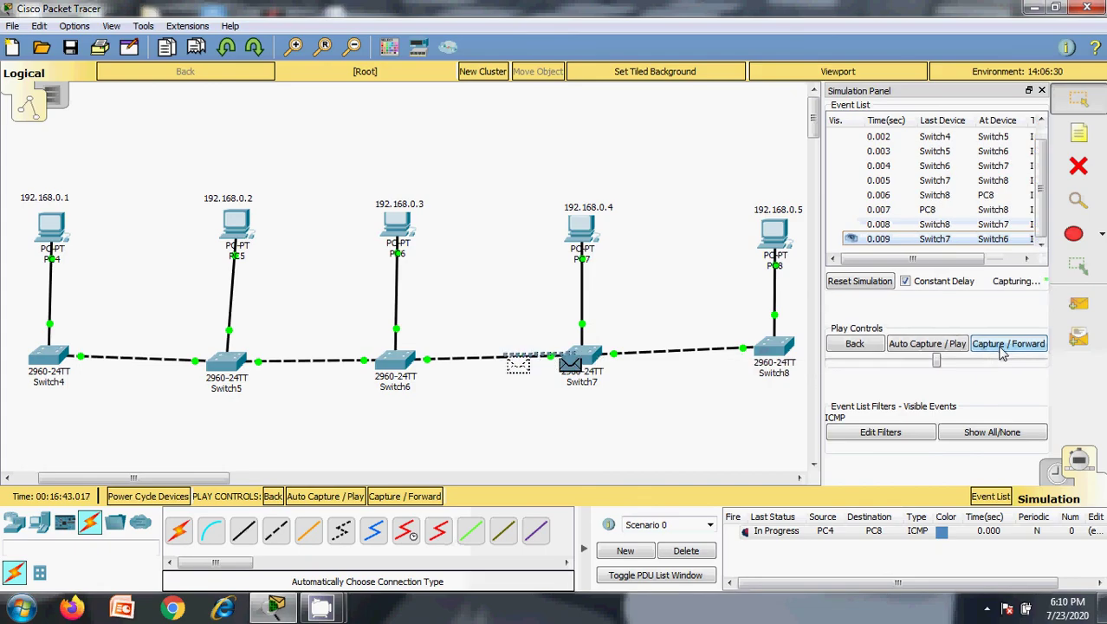
click(1003, 351)
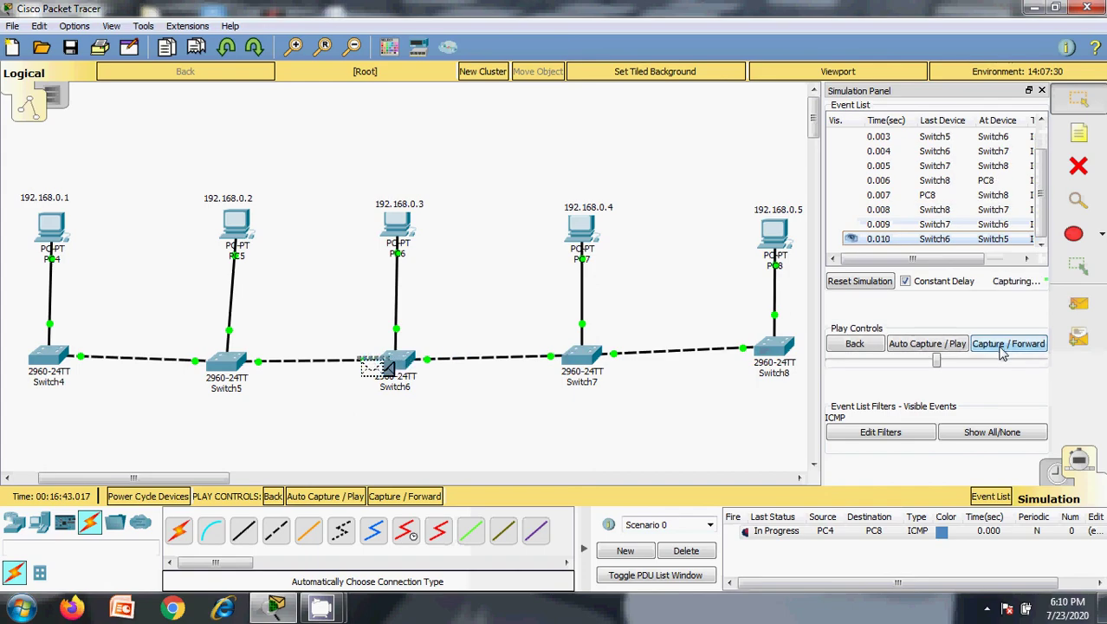
click(1003, 351)
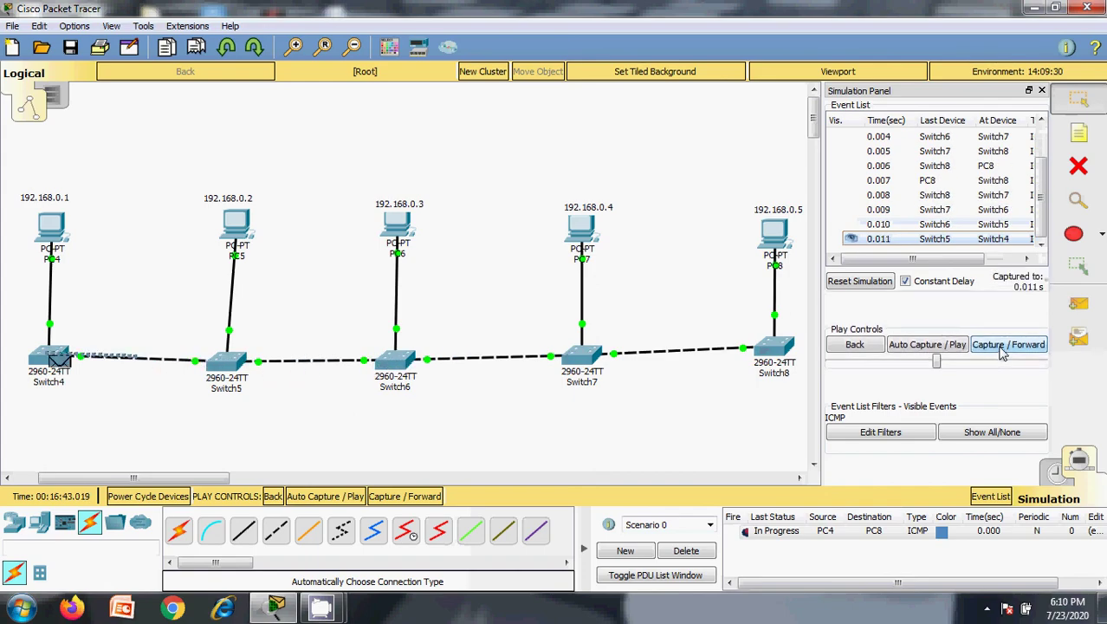
click(1003, 351)
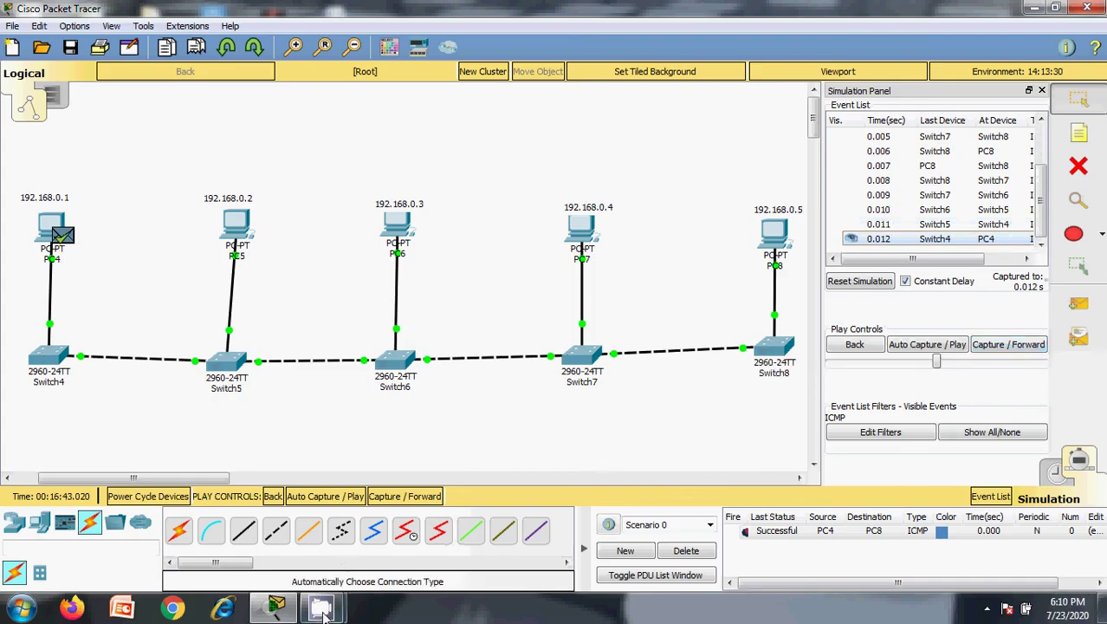
mouse_move(328, 613)
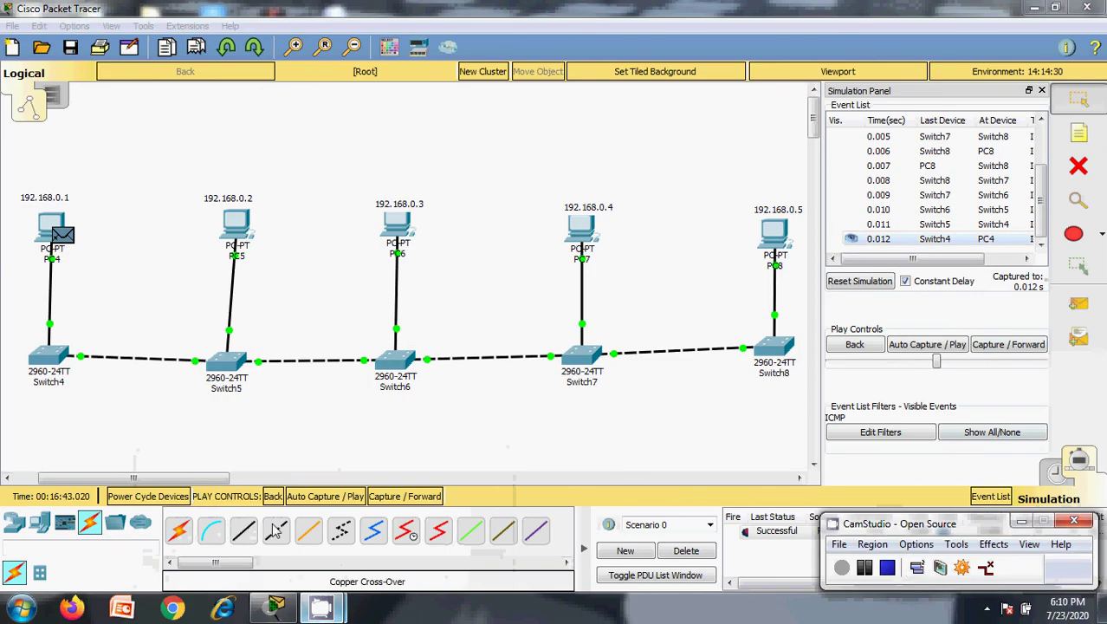